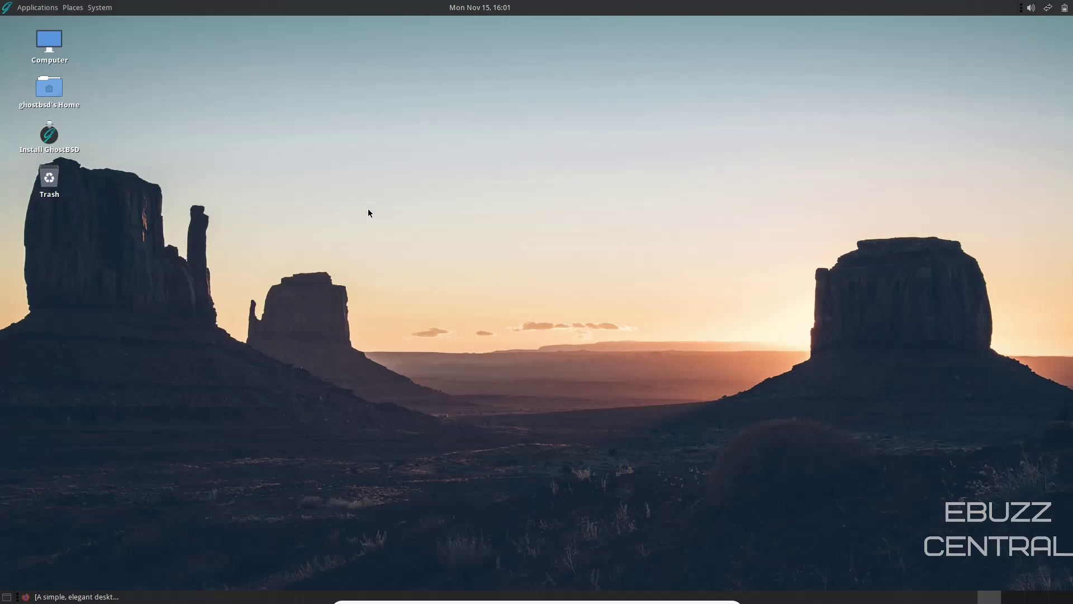
# - Scroll through the ghostbsd.org page's Latest News and Sponsors, then close Firefox
pyautogui.click(71, 597)
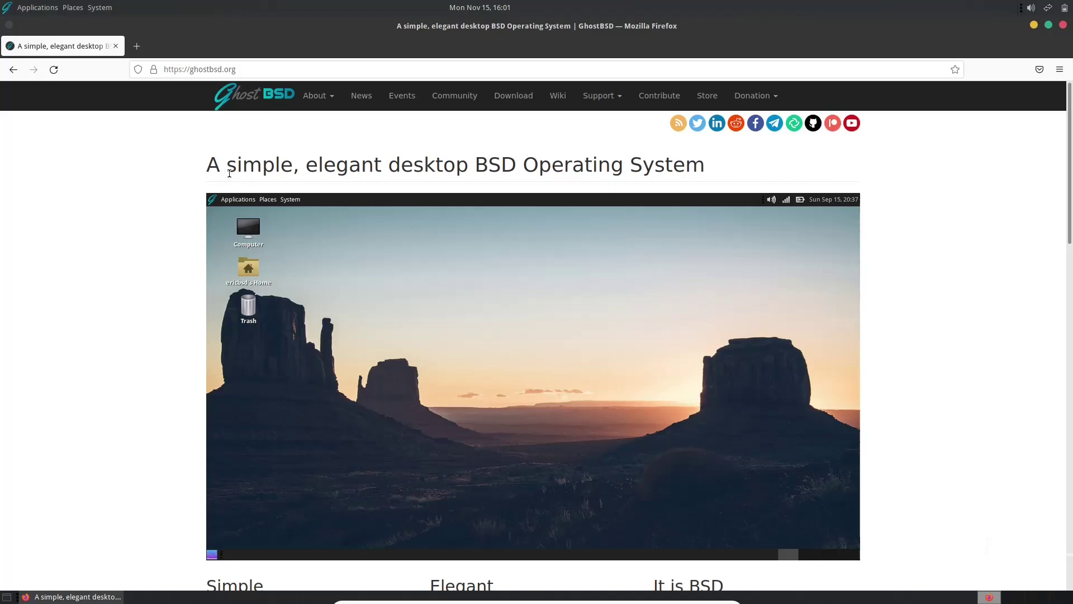
pyautogui.scroll(-6, 228, 198)
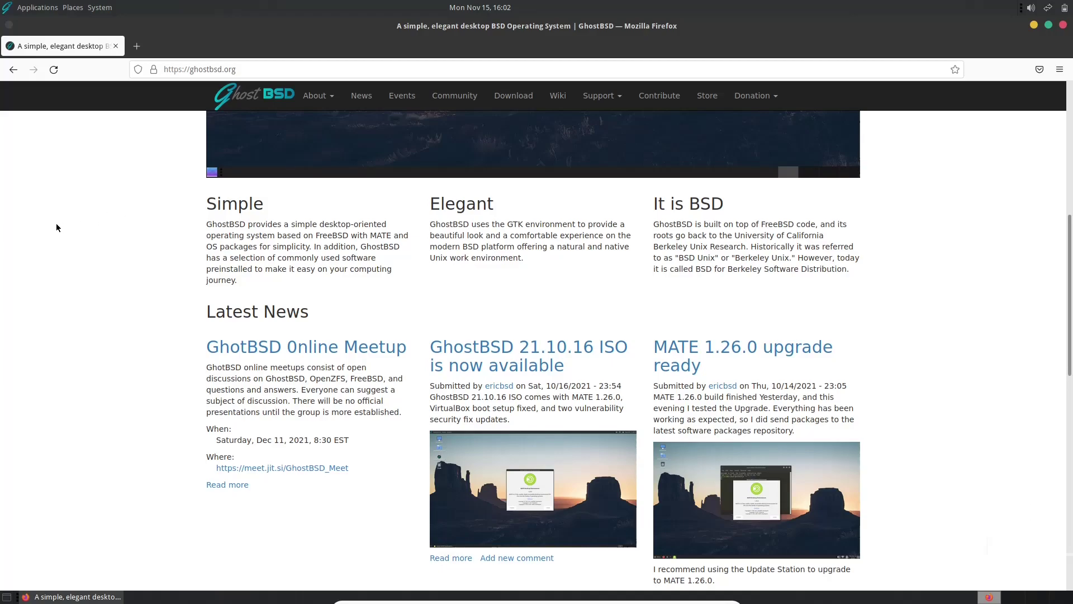
pyautogui.scroll(-3, 98, 236)
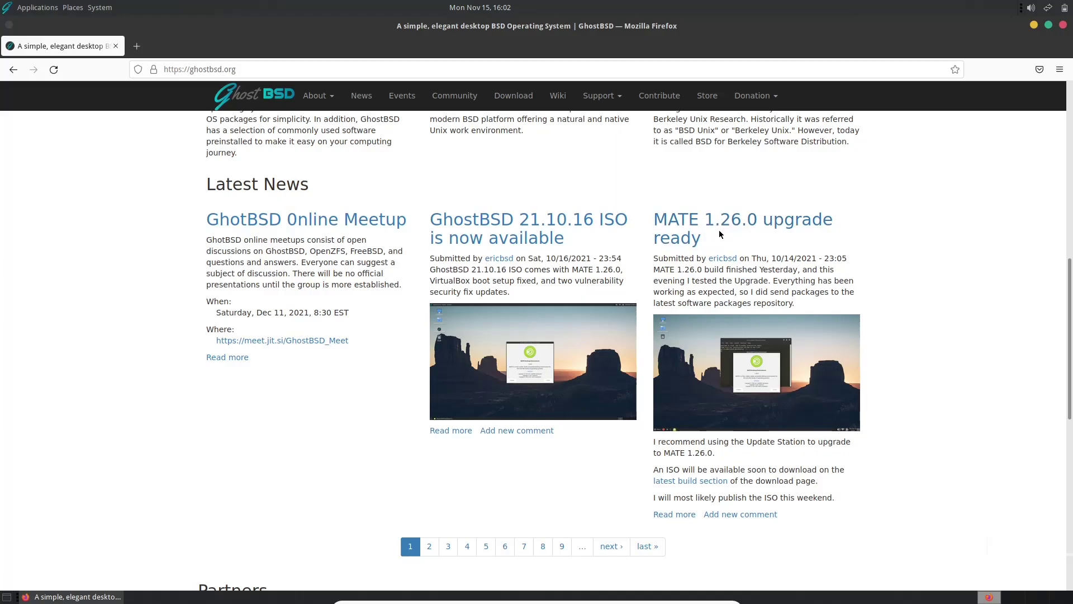
pyautogui.scroll(-6, 914, 344)
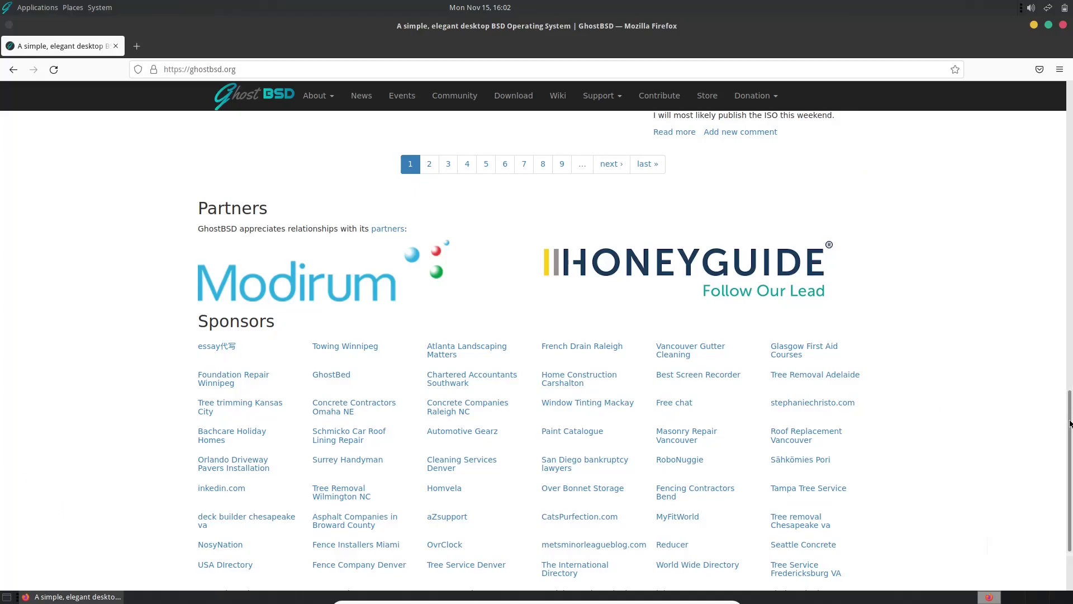
pyautogui.scroll(12, 533, 335)
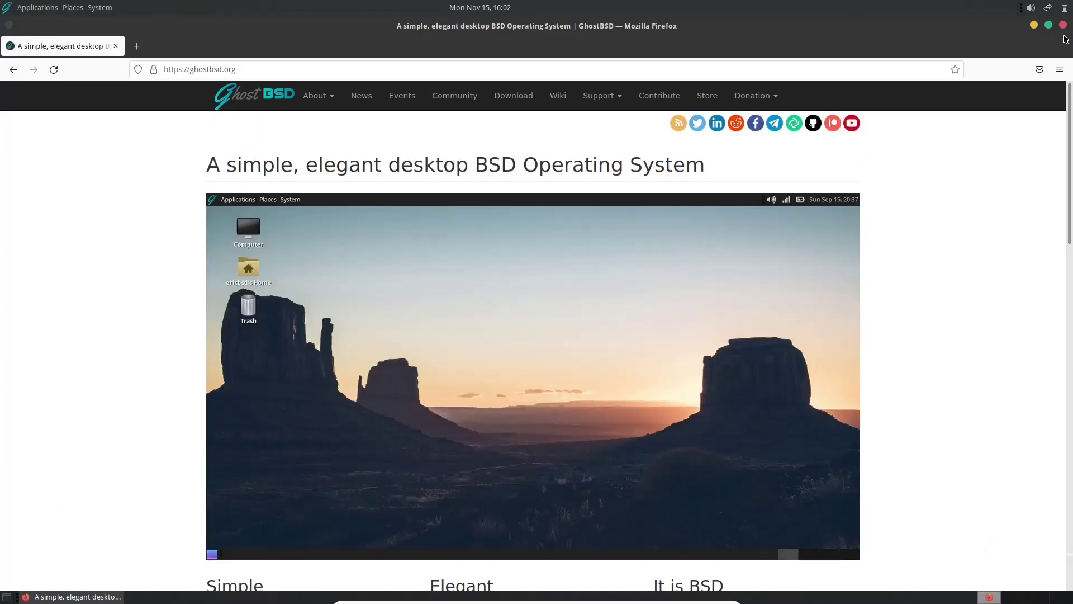
pyautogui.click(1063, 26)
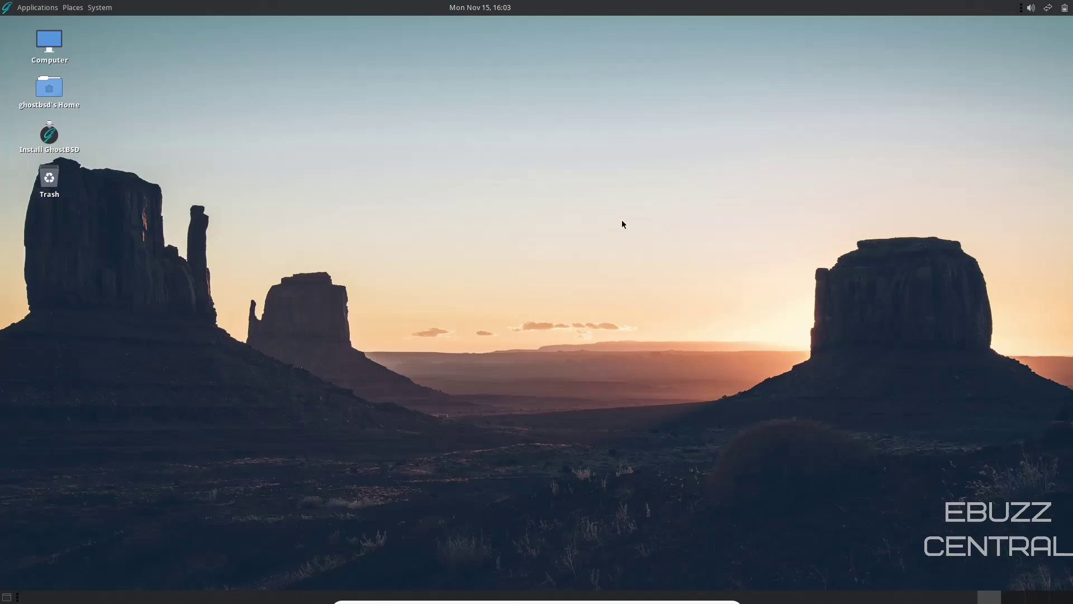
# - Try the sunset cliff wallpaper, then settle on the misty lake and mountains picture
pyautogui.rightClick(439, 138)
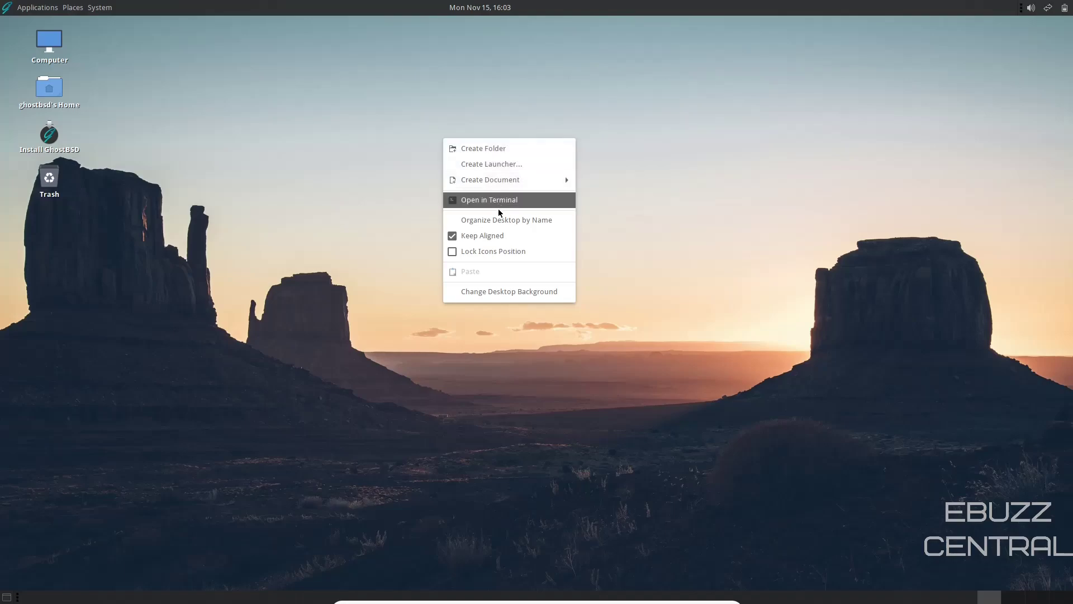
pyautogui.click(511, 292)
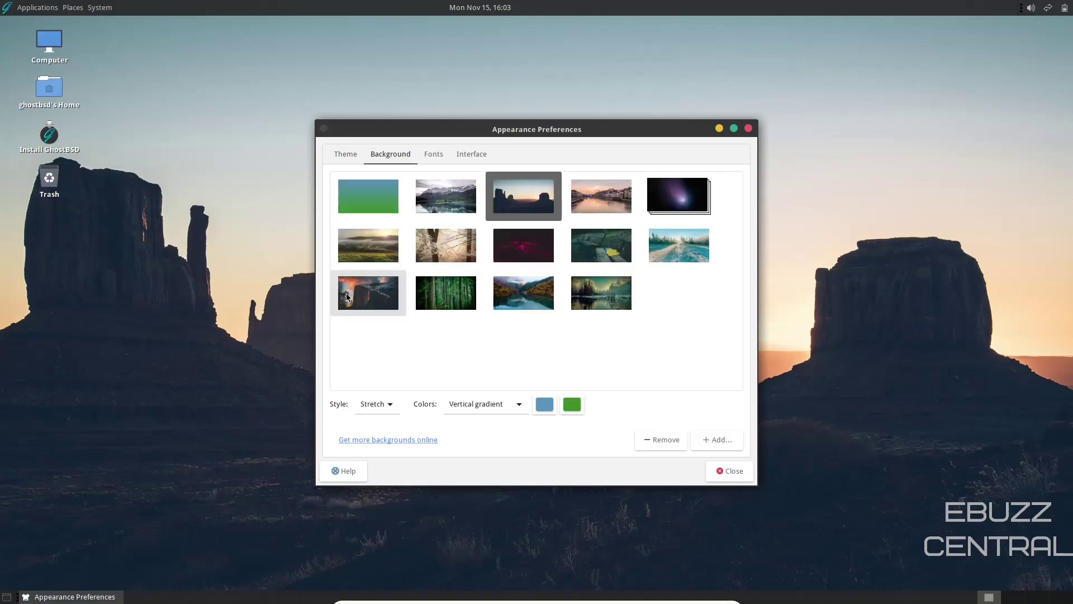
pyautogui.click(346, 292)
pyautogui.moveTo(613, 138); pyautogui.dragTo(595, 121)
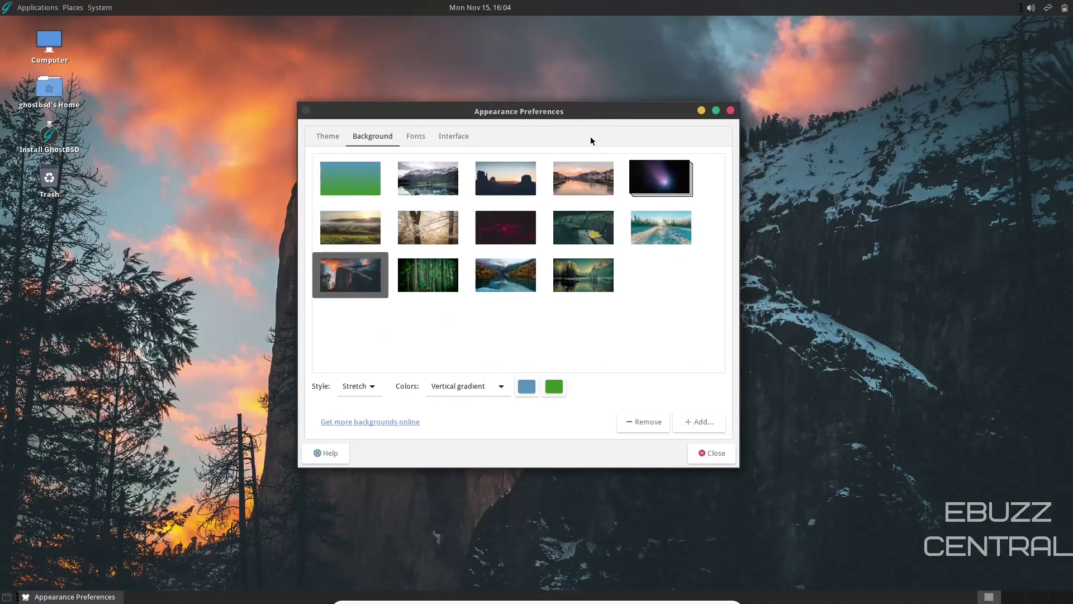
pyautogui.click(571, 285)
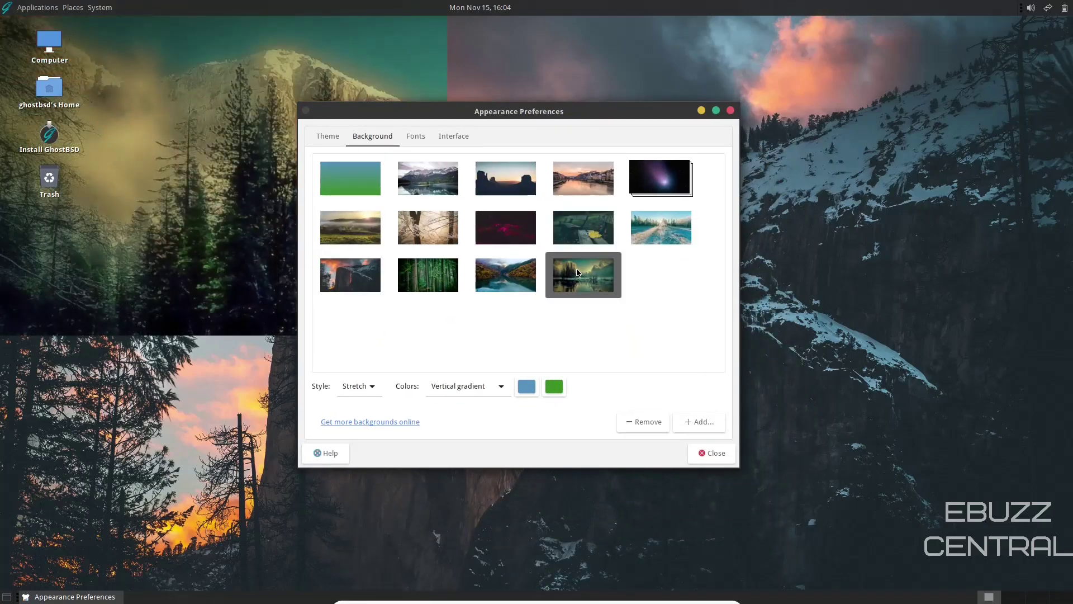
pyautogui.moveTo(615, 176)
pyautogui.mouseDown()
pyautogui.moveTo(712, 522)
pyautogui.moveTo(623, 162)
pyautogui.mouseUp()
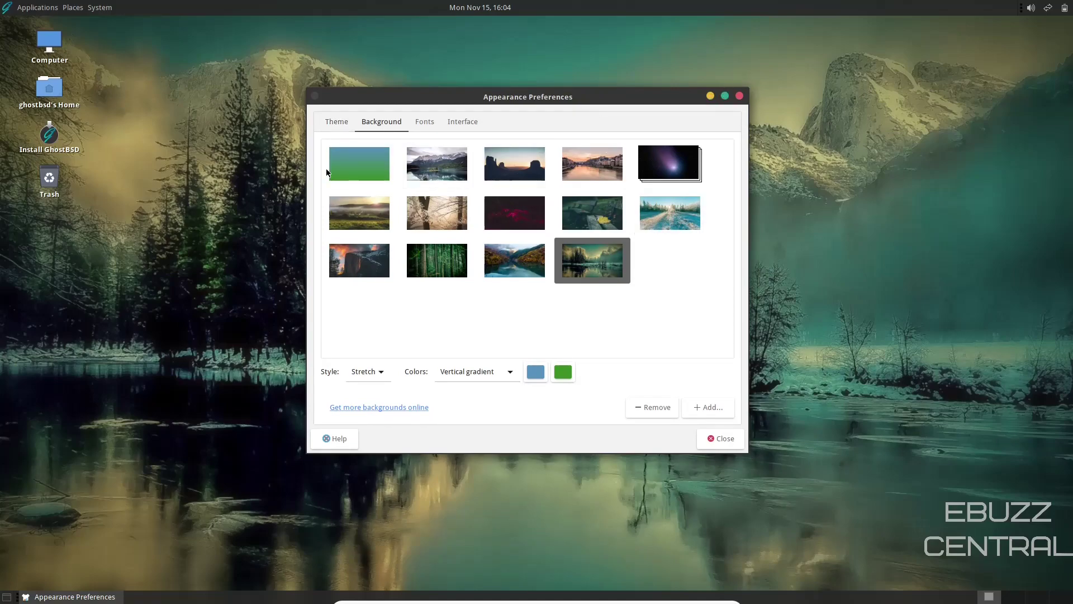
# - Set the application font to Droid Sans Bold 12 and close Appearance Preferences
pyautogui.click(336, 123)
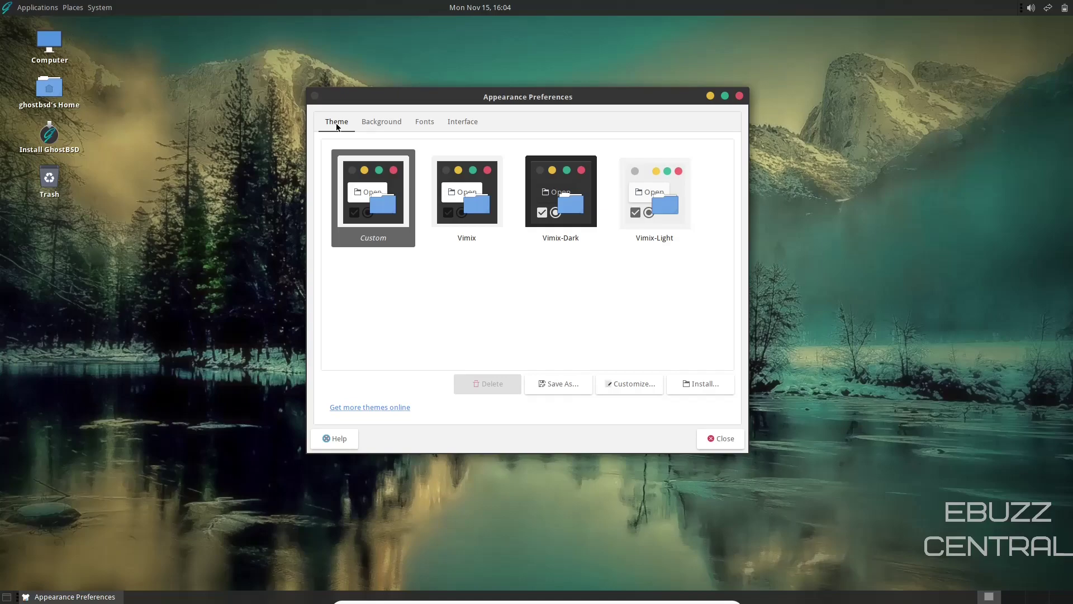
pyautogui.click(420, 125)
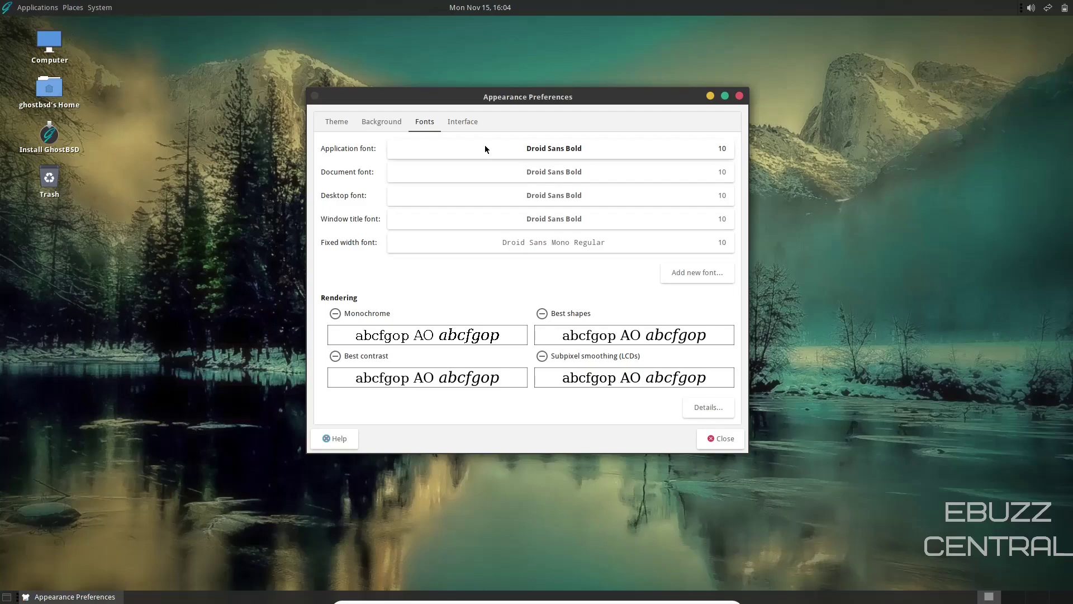
pyautogui.click(594, 151)
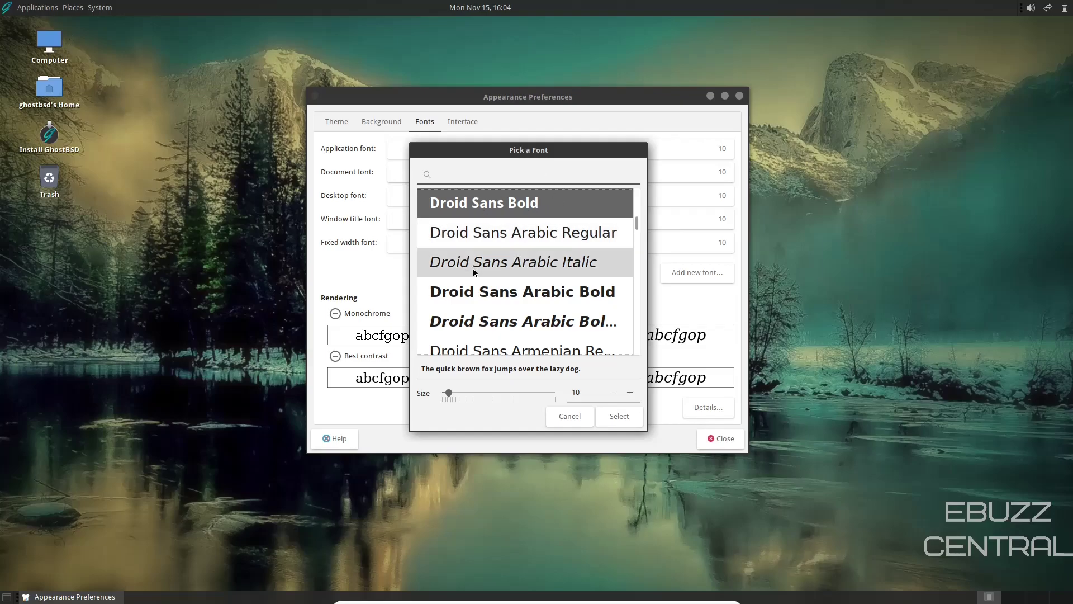
pyautogui.click(629, 393)
pyautogui.click(629, 393)
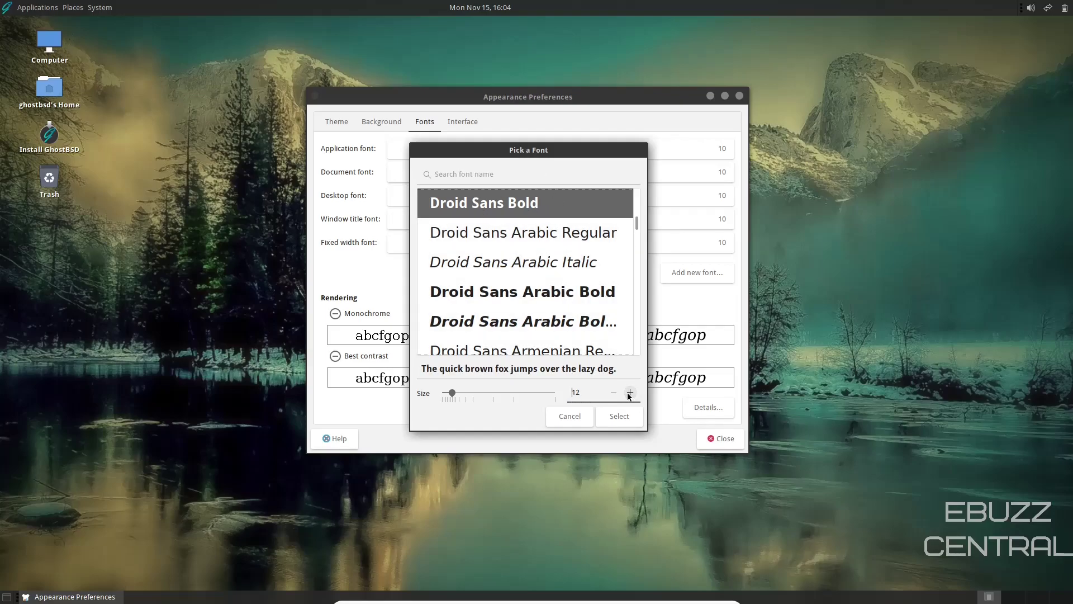
pyautogui.click(614, 417)
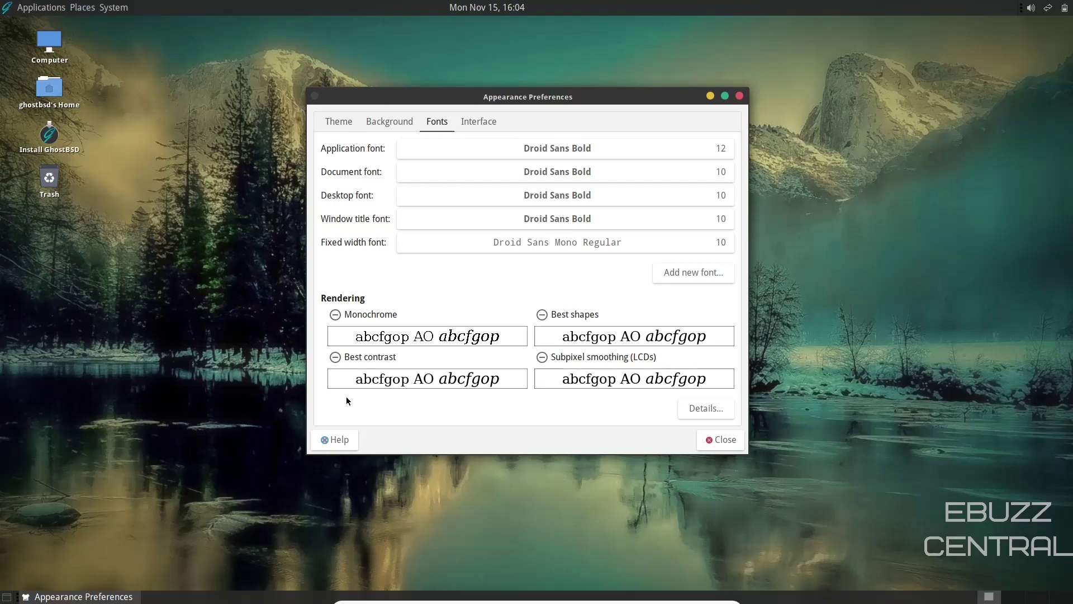
pyautogui.click(738, 97)
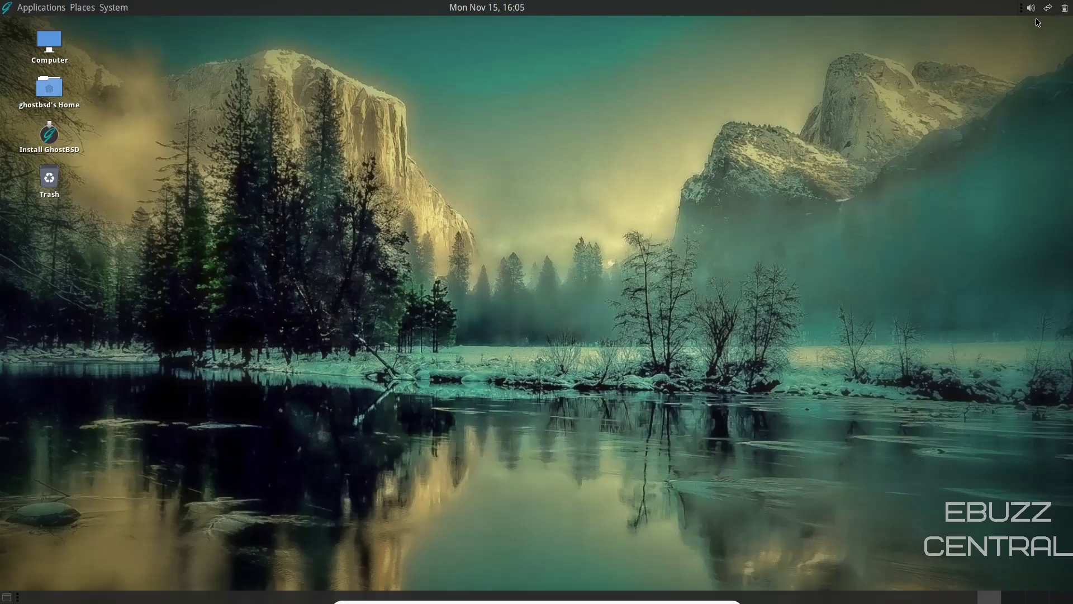
# - Set the top panel Size to 30 pixels, checking the clock's calendar before and after
pyautogui.click(481, 8)
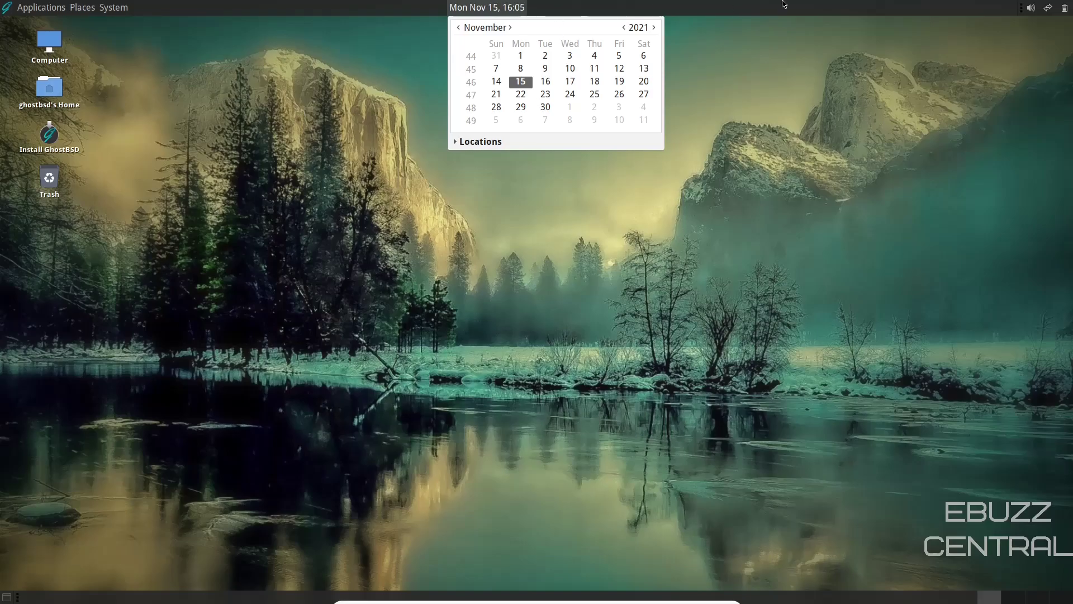
pyautogui.click(685, 5)
pyautogui.rightClick(684, 10)
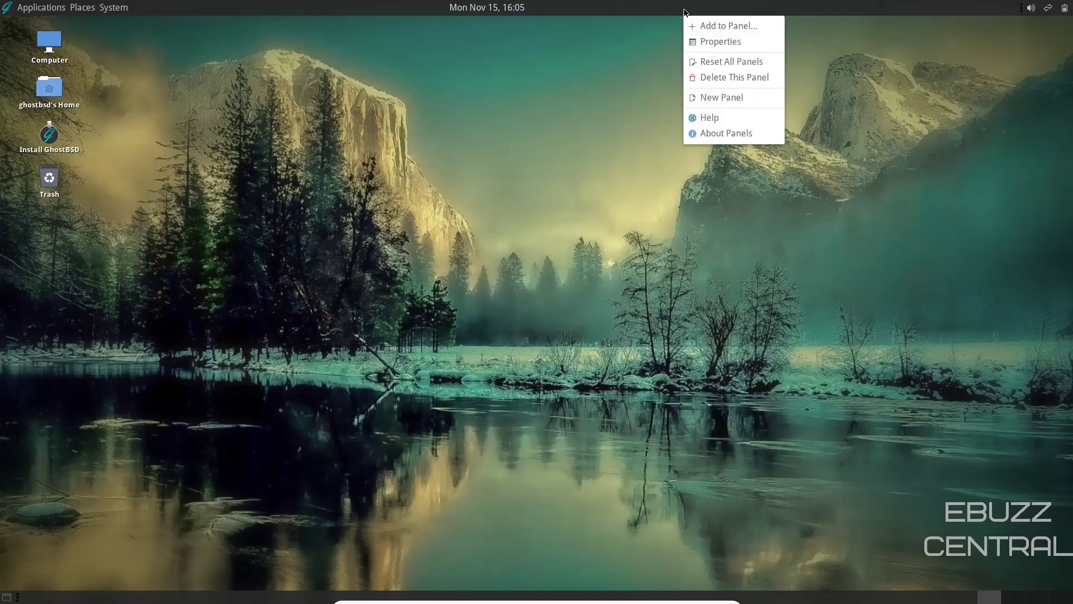
pyautogui.click(701, 45)
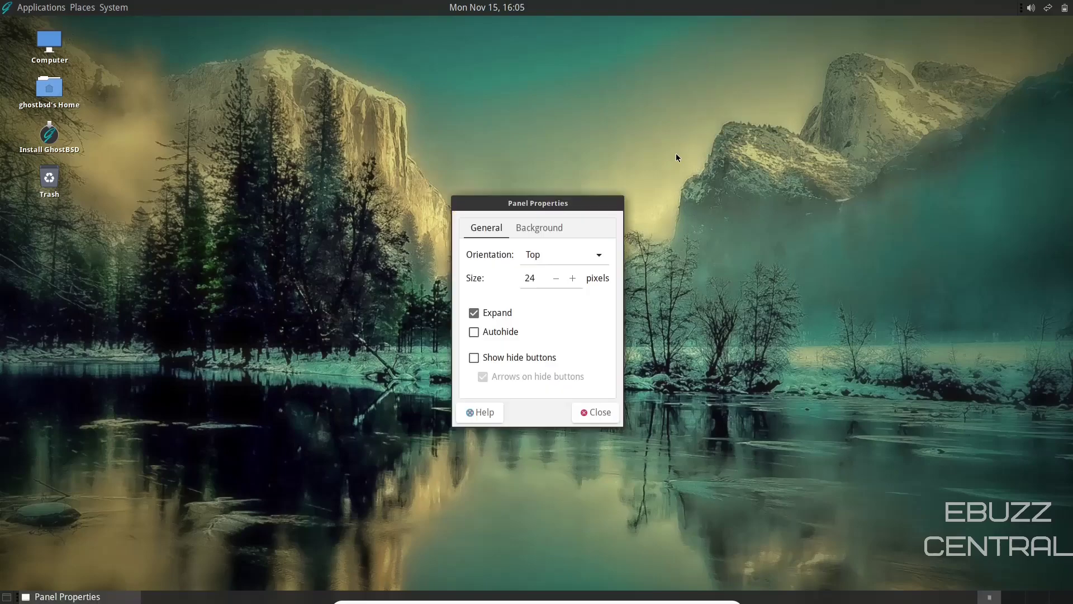
pyautogui.click(572, 278)
pyautogui.click(572, 278)
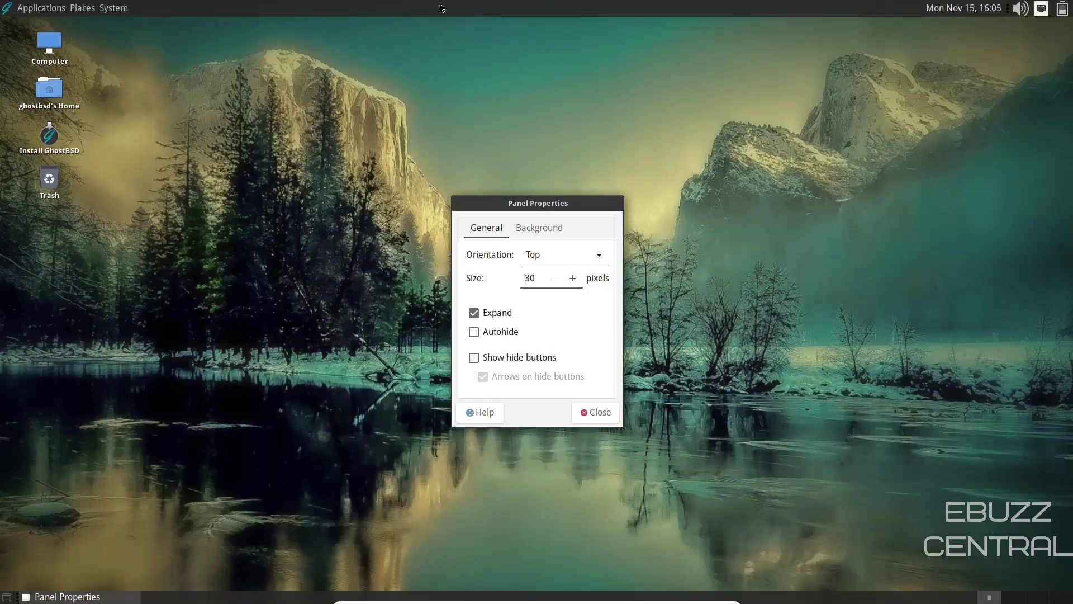
pyautogui.click(962, 11)
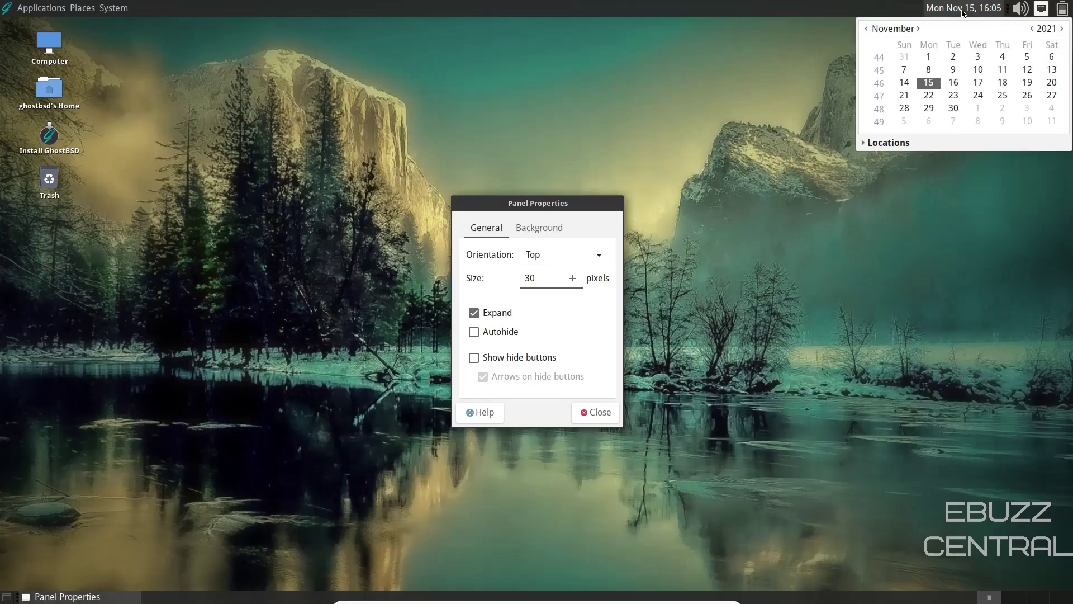
pyautogui.click(963, 11)
pyautogui.click(548, 229)
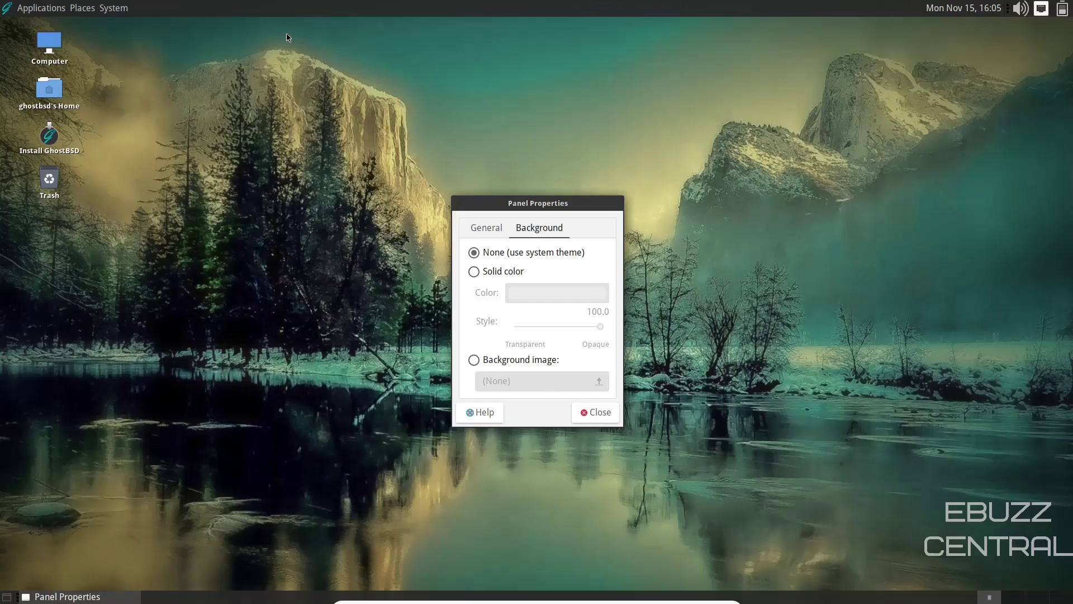
pyautogui.click(595, 413)
pyautogui.click(10, 8)
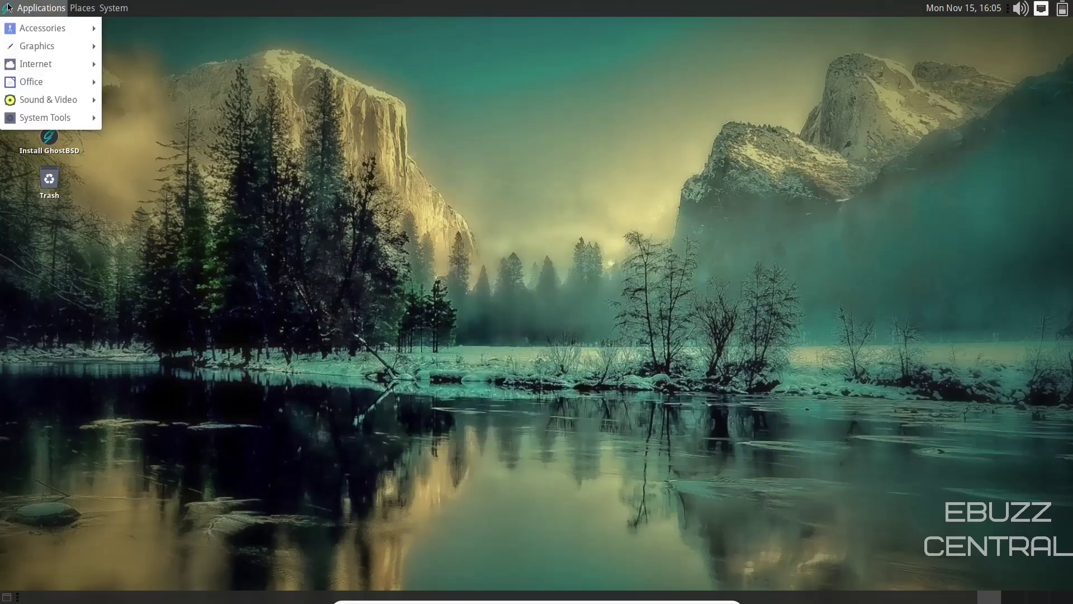
pyautogui.moveTo(46, 28)
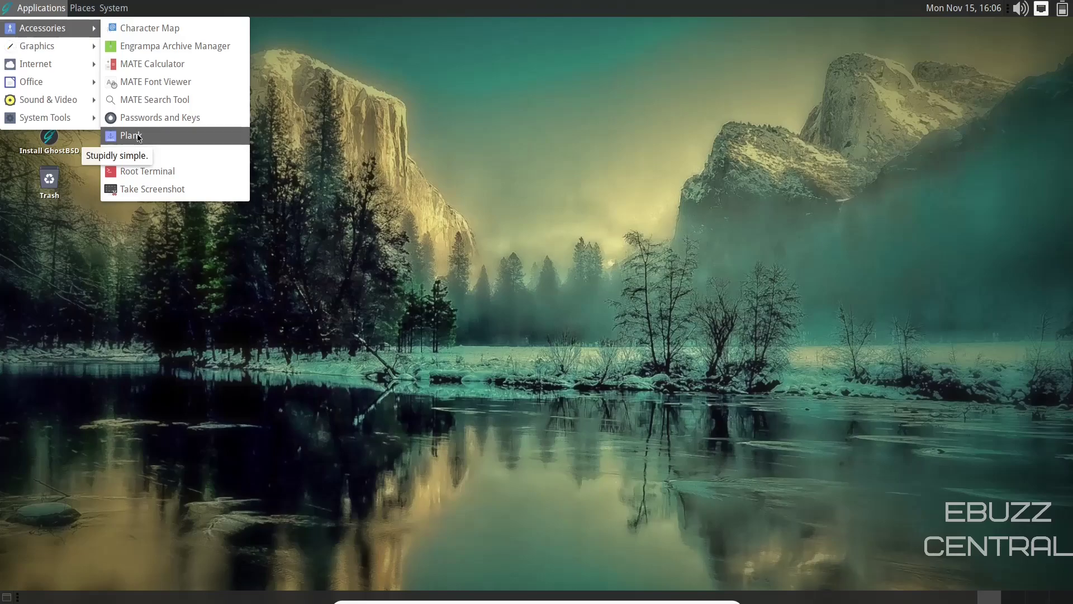
pyautogui.click(522, 191)
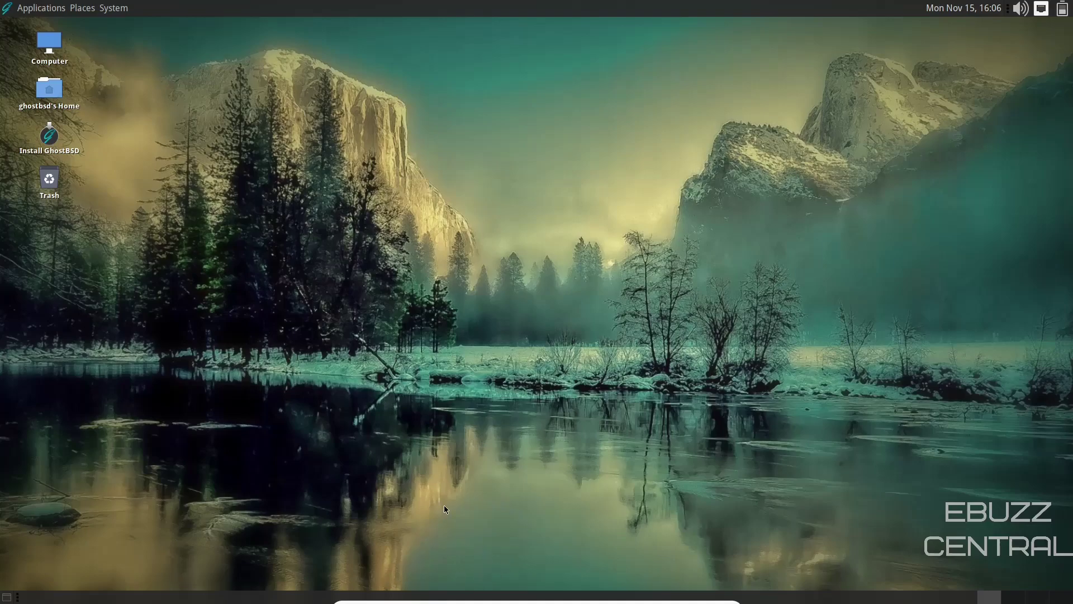
# - Move the bottom MATE panel to the left screen edge
pyautogui.rightClick(210, 601)
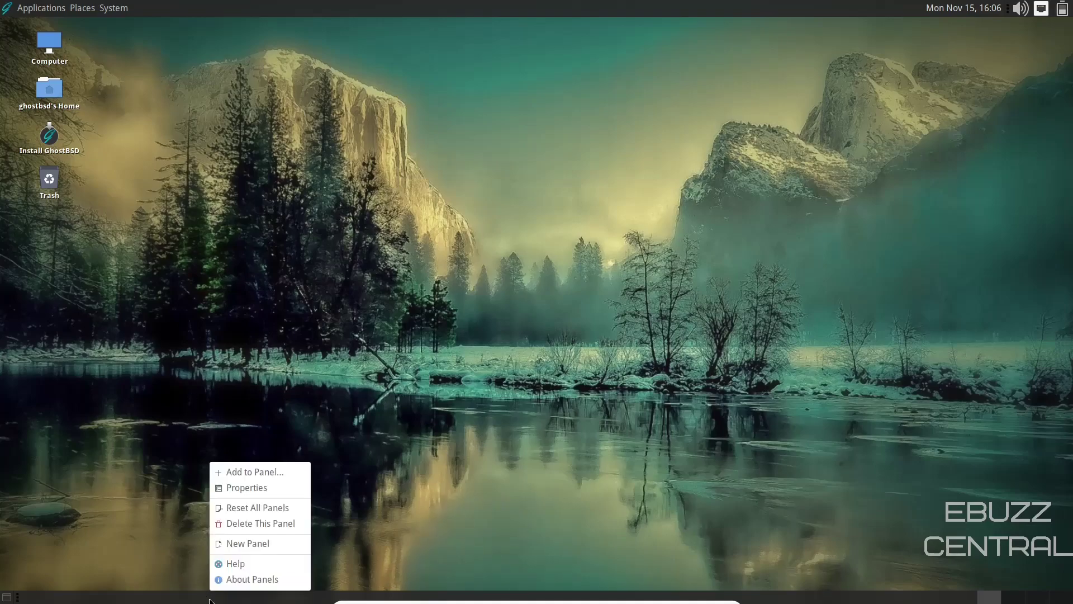
pyautogui.click(264, 488)
pyautogui.click(526, 262)
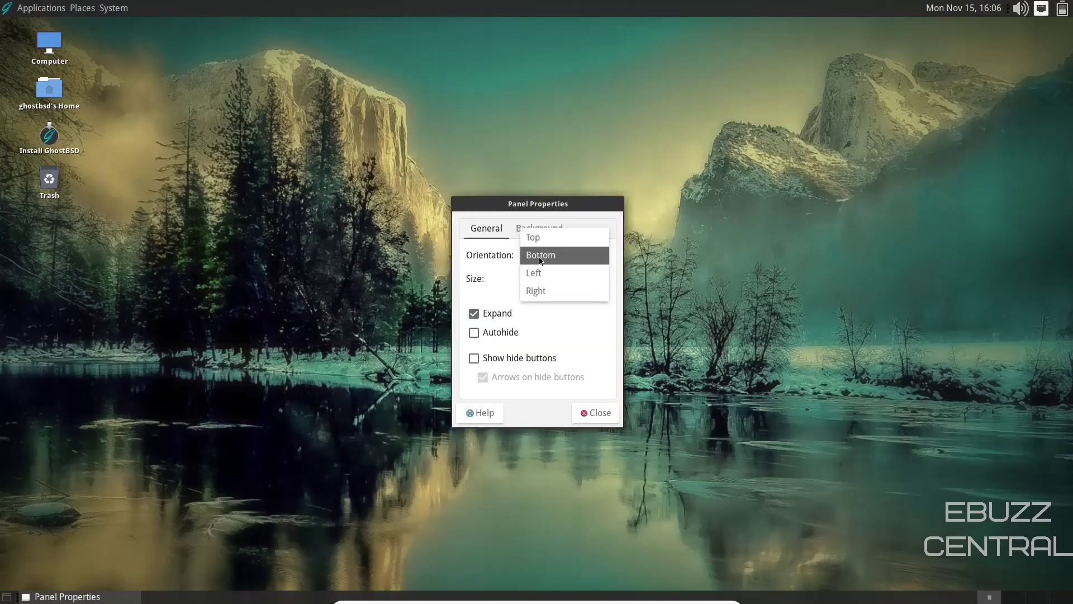
pyautogui.click(538, 275)
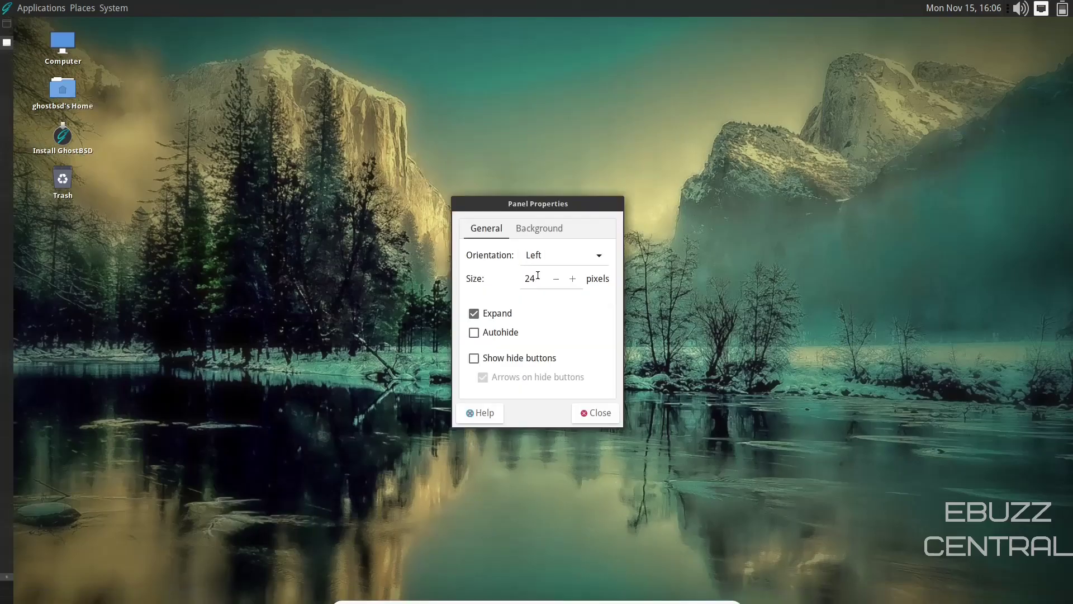
pyautogui.click(607, 413)
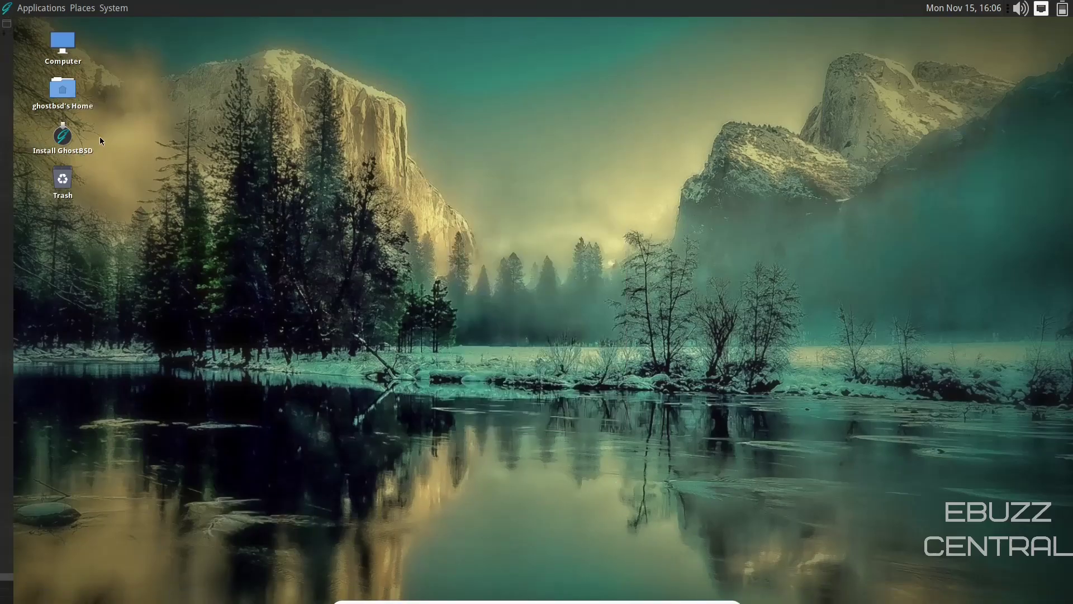
# - Set the Plank dock's Position to Right in its preferences
pyautogui.click(6, 10)
pyautogui.moveTo(423, 601)
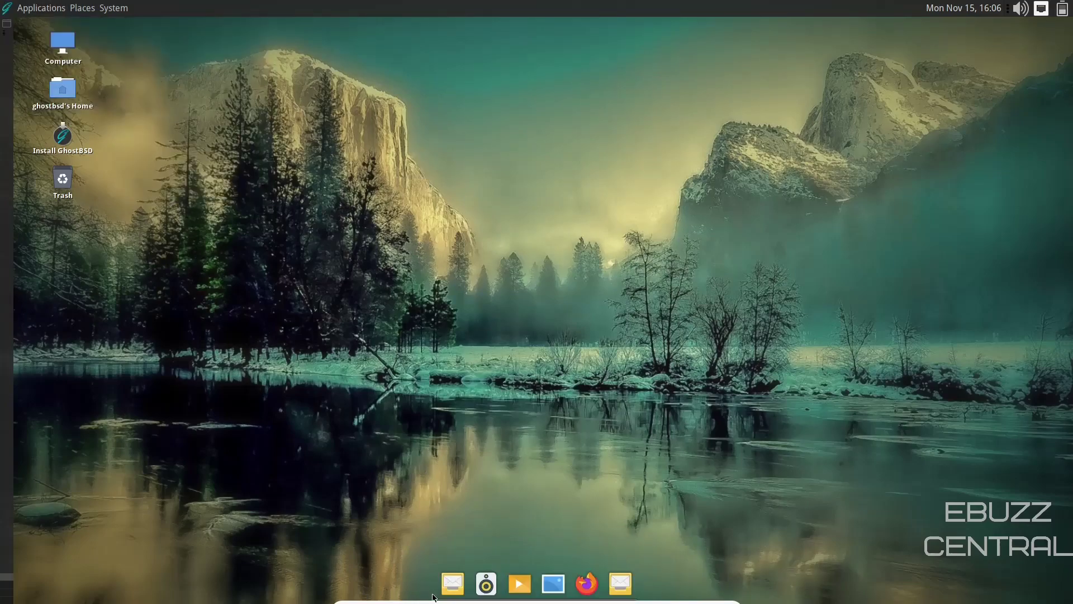
pyautogui.rightClick(435, 599)
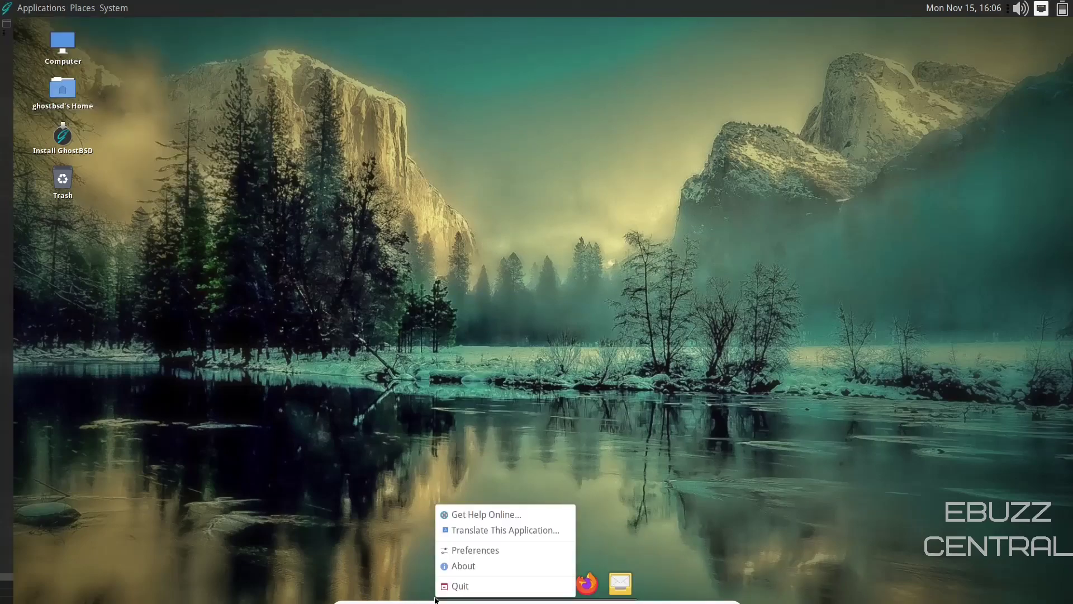
pyautogui.click(475, 549)
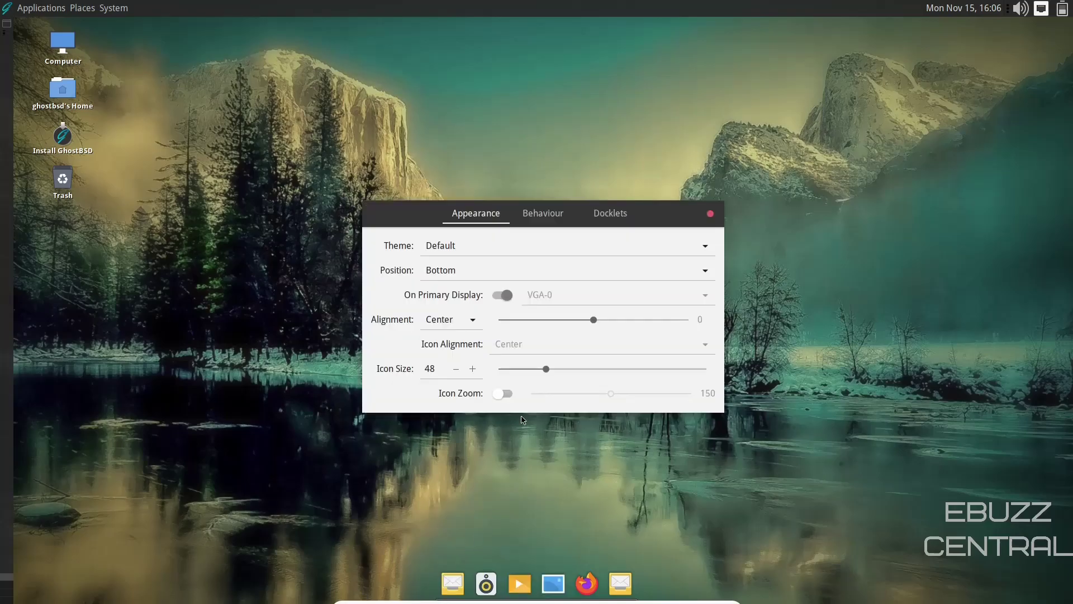
pyautogui.click(645, 274)
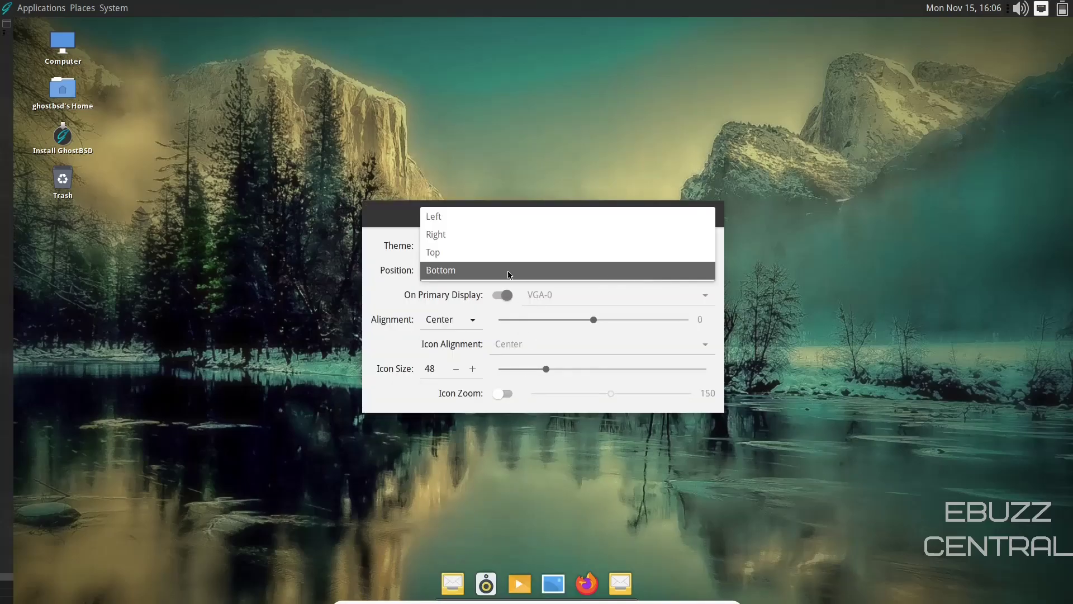
pyautogui.click(461, 235)
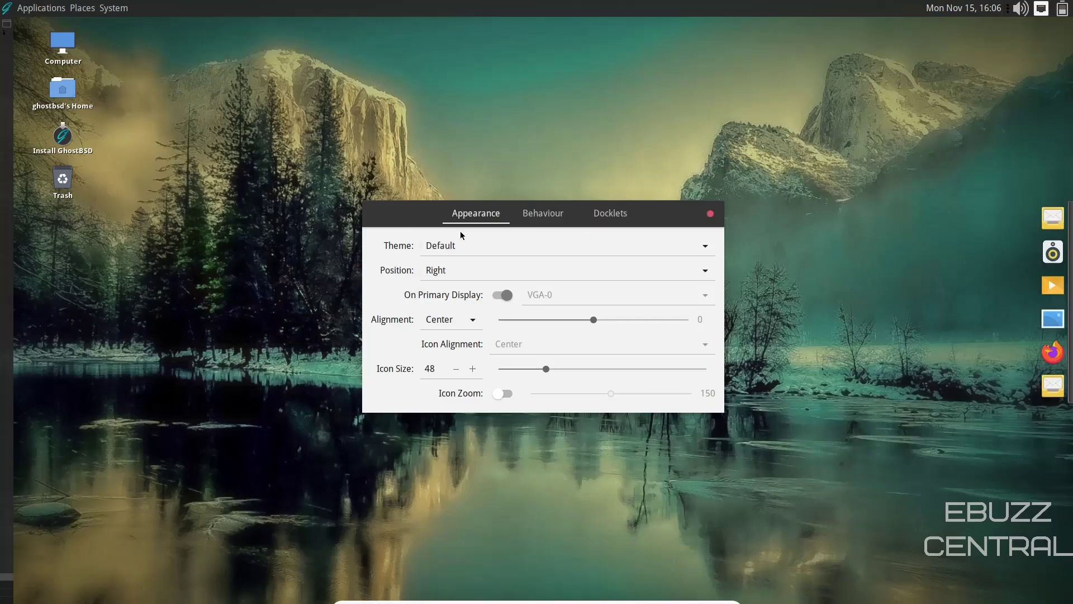
pyautogui.click(710, 215)
# - Return the MATE panel's orientation to Bottom
pyautogui.rightClick(9, 276)
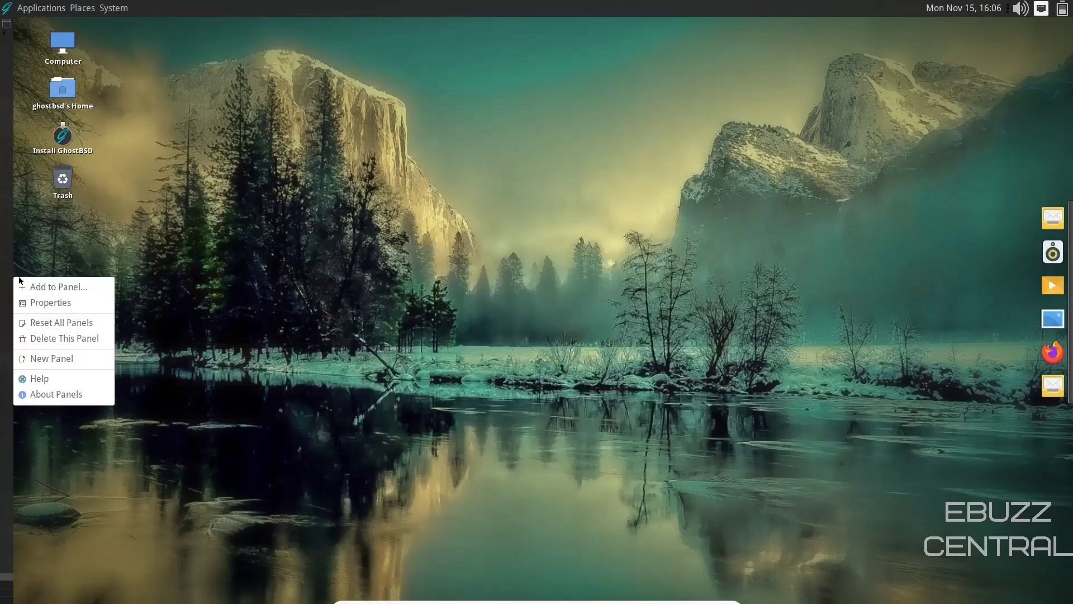
pyautogui.click(79, 303)
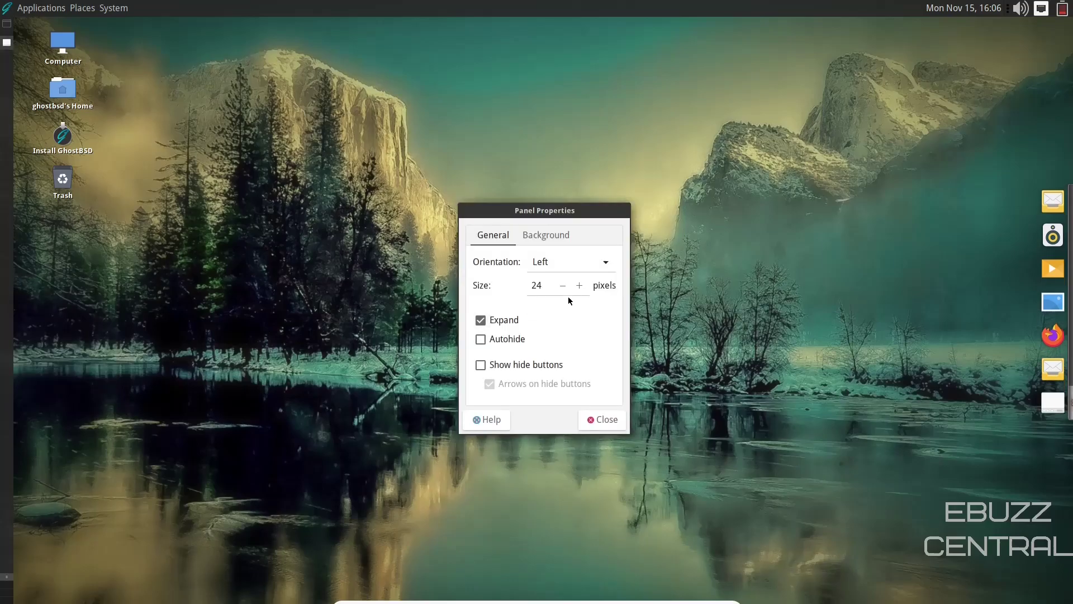
pyautogui.click(605, 262)
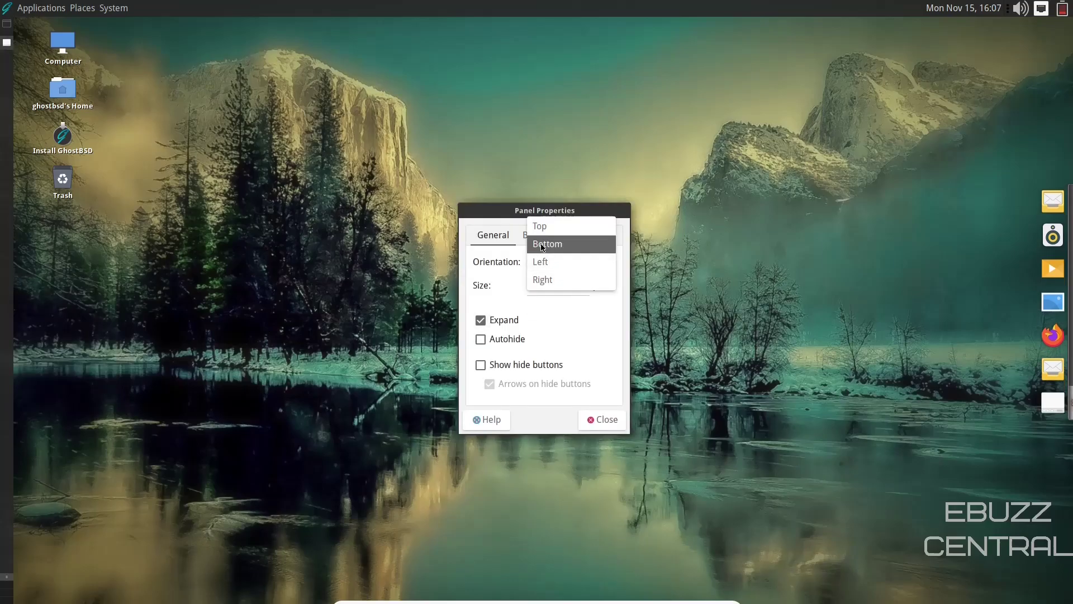
pyautogui.click(542, 244)
pyautogui.click(601, 420)
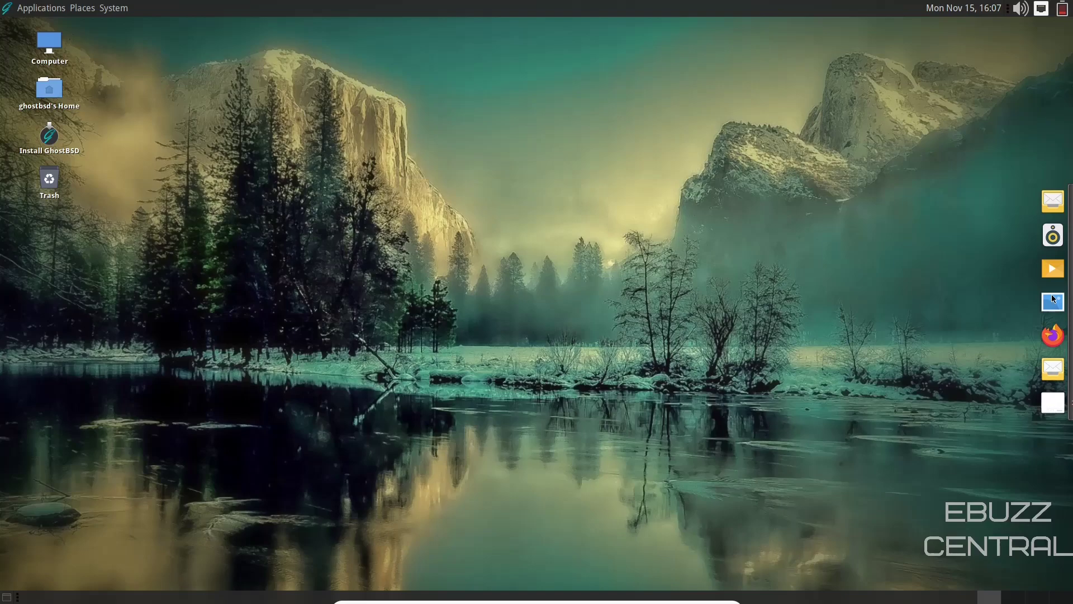
# - Step through the Applications menu categories, ending on the System Tools submenu
pyautogui.click(7, 10)
pyautogui.moveTo(32, 28)
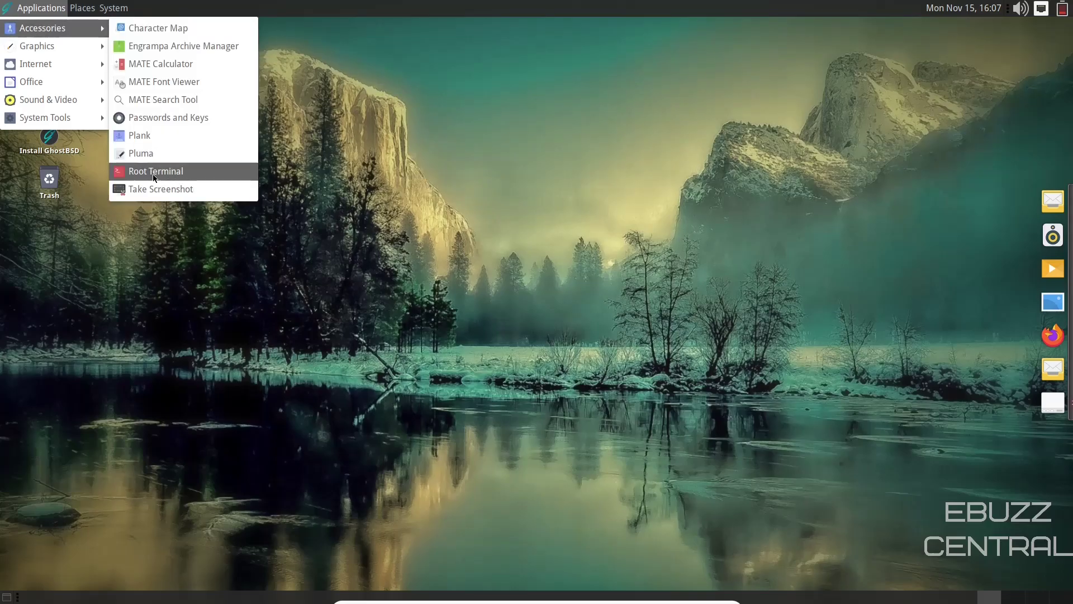
pyautogui.moveTo(76, 45)
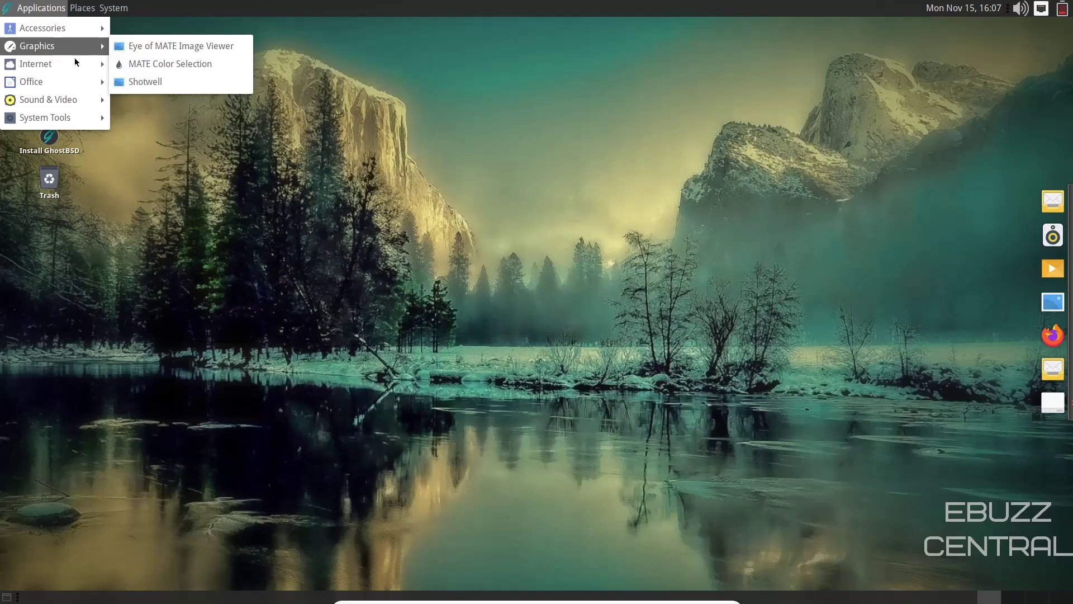
pyautogui.moveTo(81, 66)
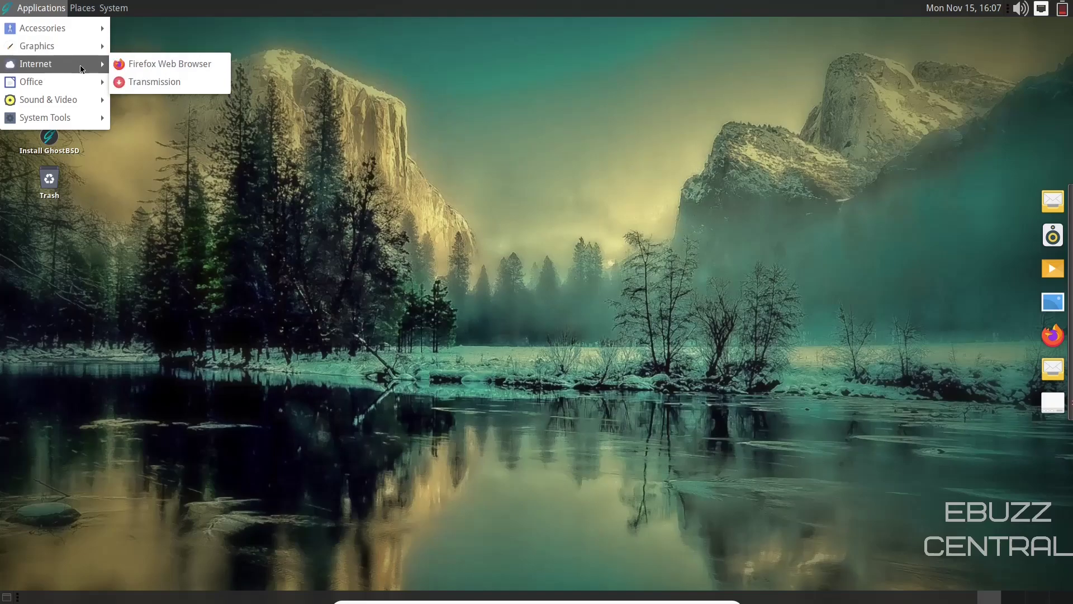
pyautogui.moveTo(83, 84)
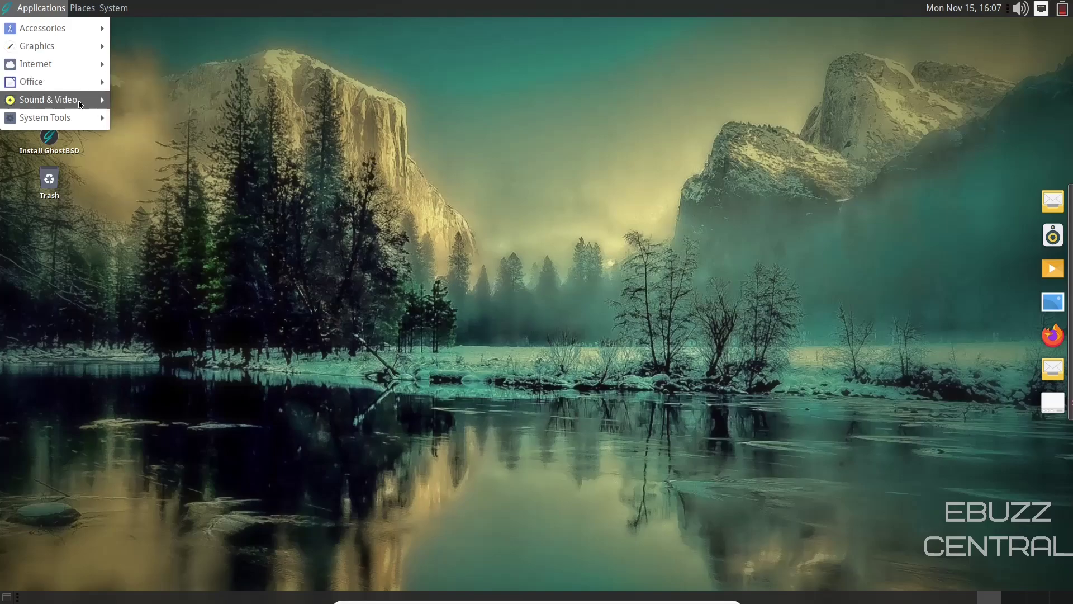
pyautogui.moveTo(79, 104)
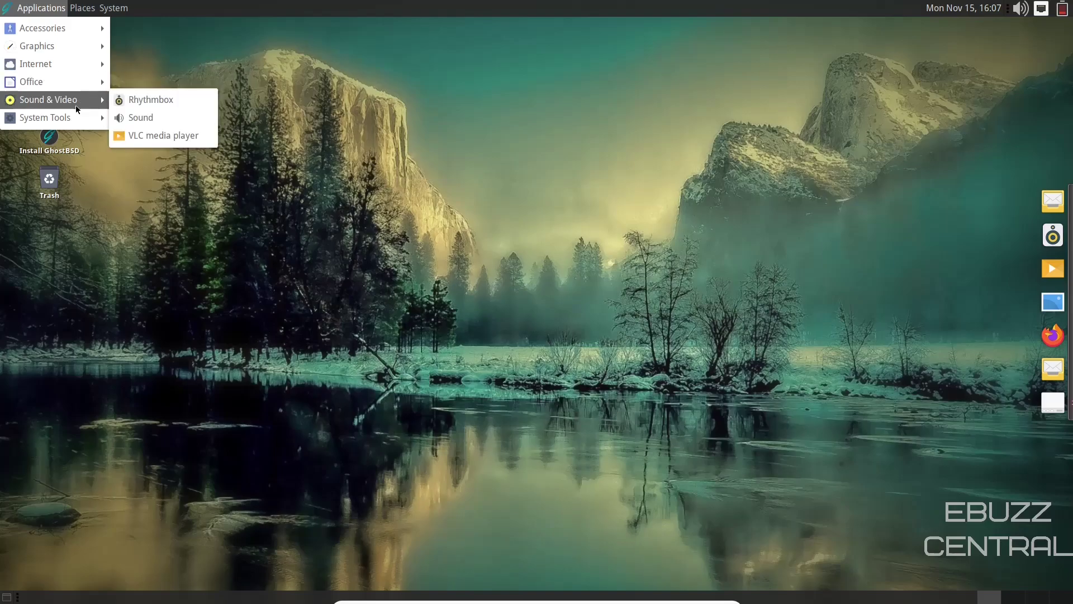
pyautogui.moveTo(69, 123)
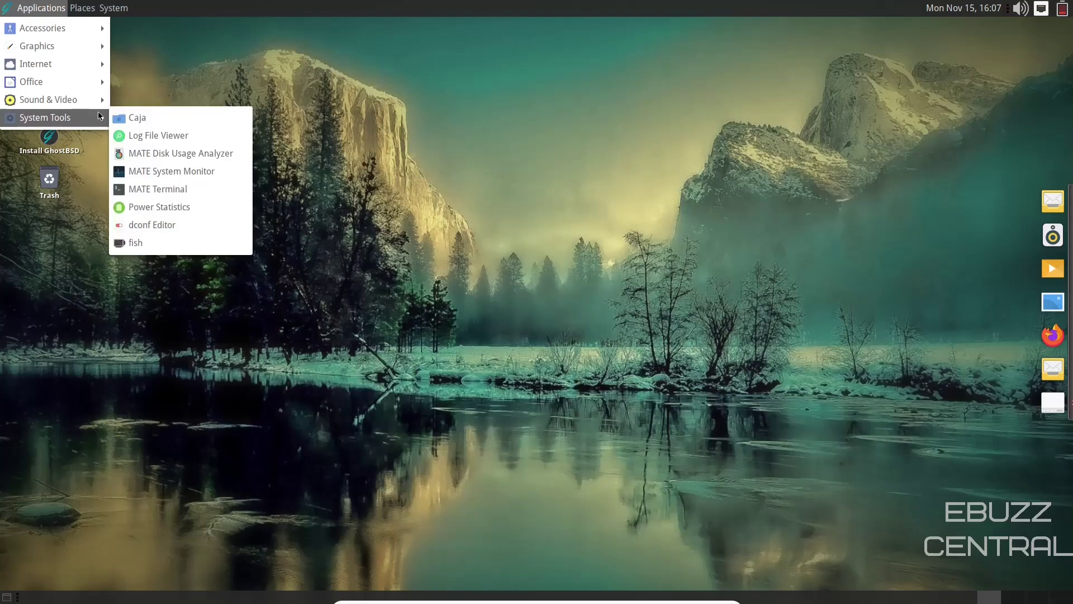
pyautogui.click(124, 117)
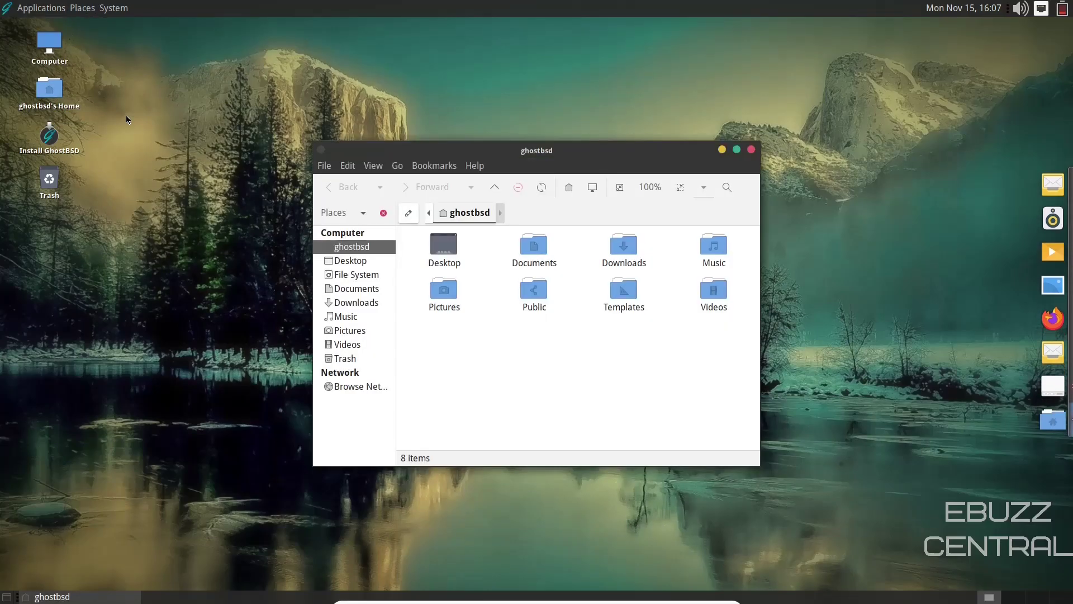
pyautogui.moveTo(631, 148); pyautogui.dragTo(570, 66)
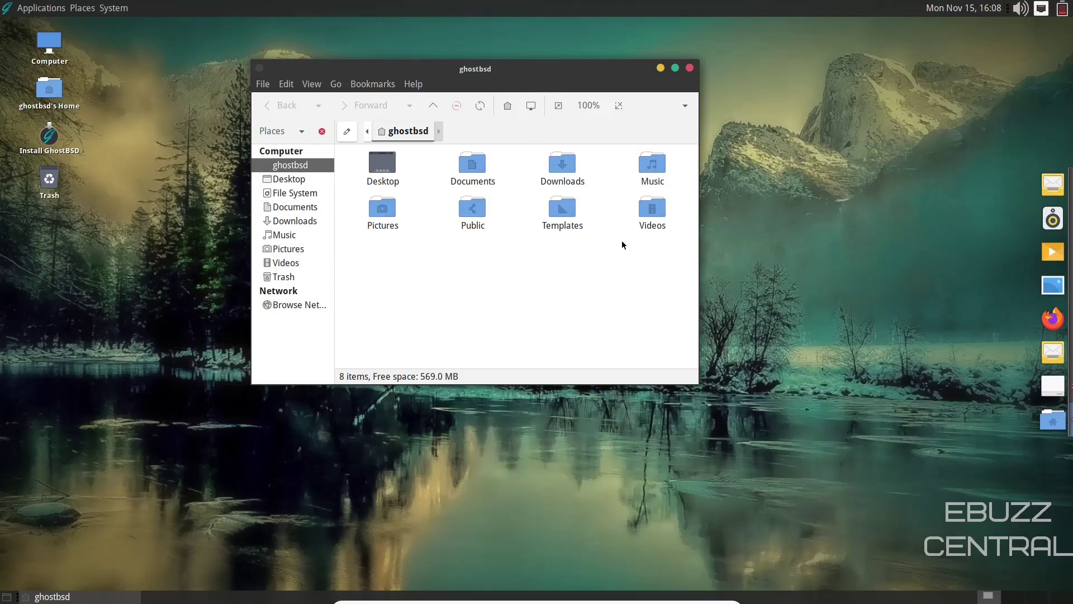
pyautogui.click(619, 105)
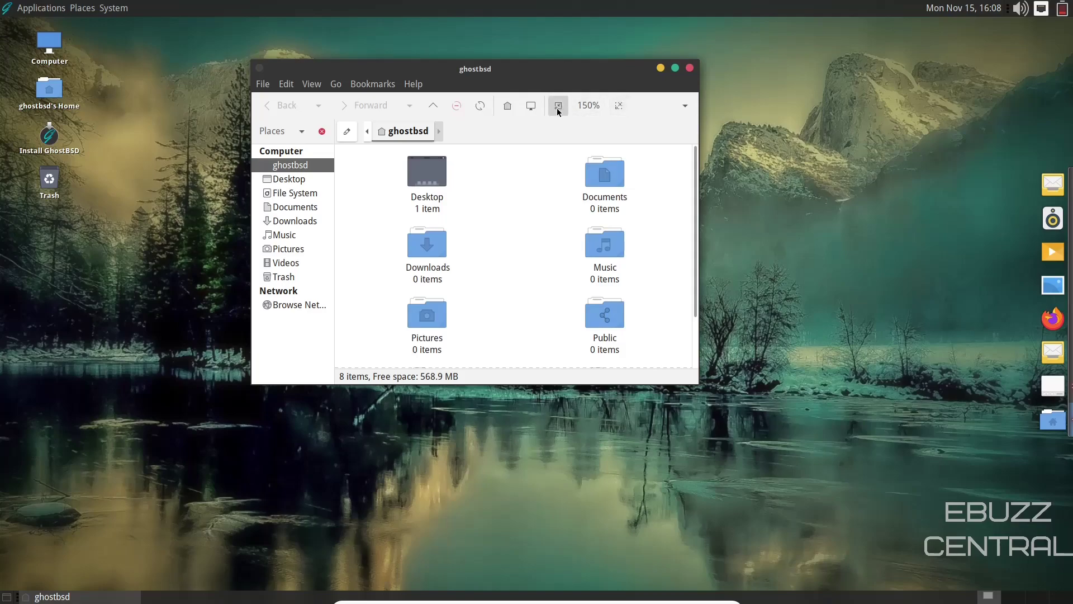
pyautogui.click(557, 106)
pyautogui.click(557, 106)
pyautogui.click(619, 106)
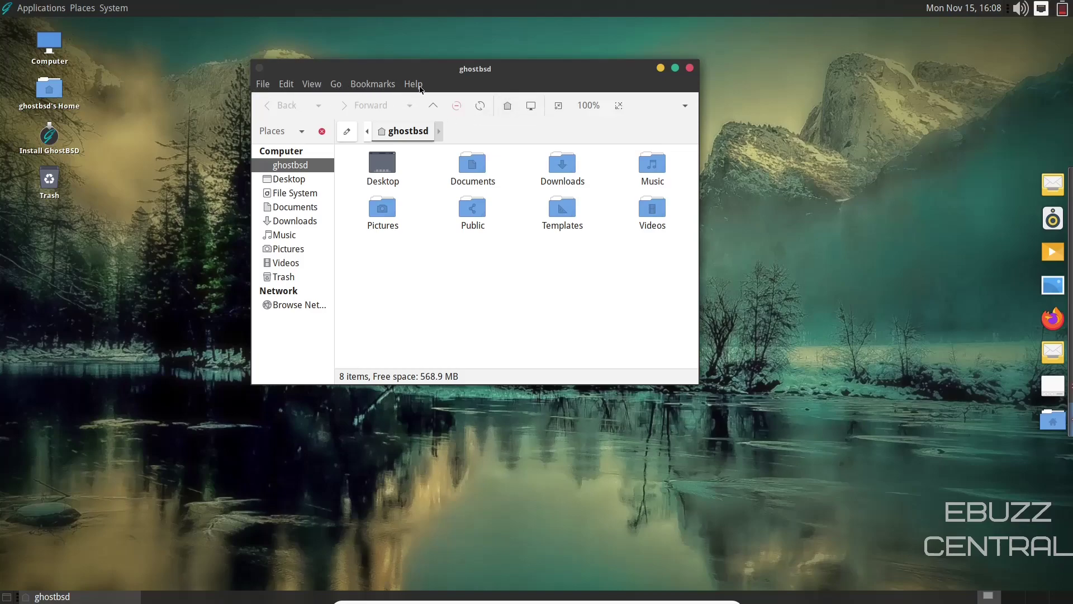
pyautogui.click(690, 68)
# - Launch MATE System Monitor from System Tools, centre it to view usage, then close it
pyautogui.click(4, 11)
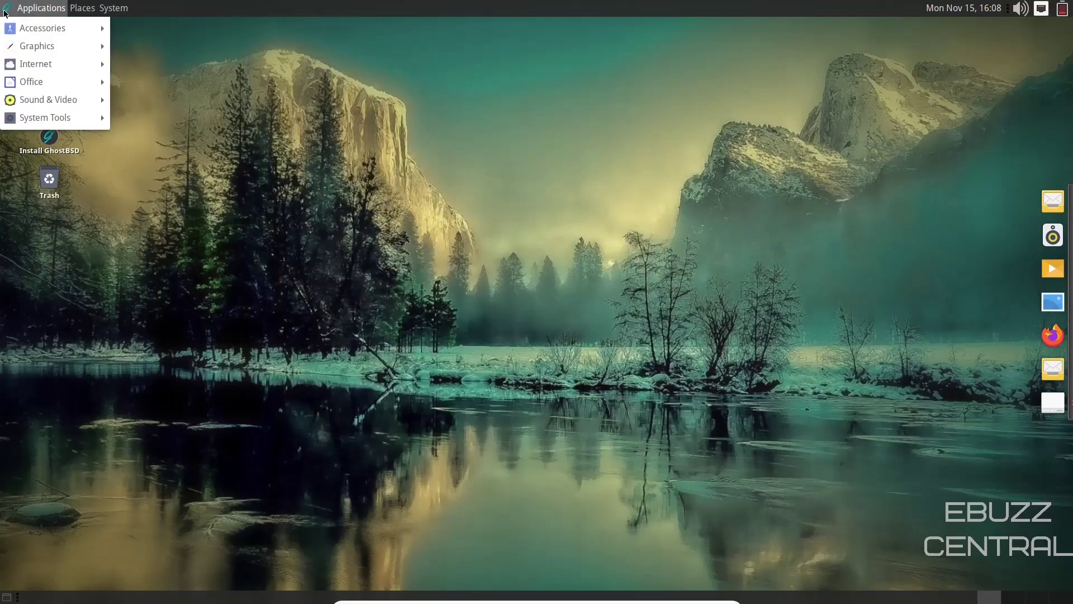
pyautogui.moveTo(47, 119)
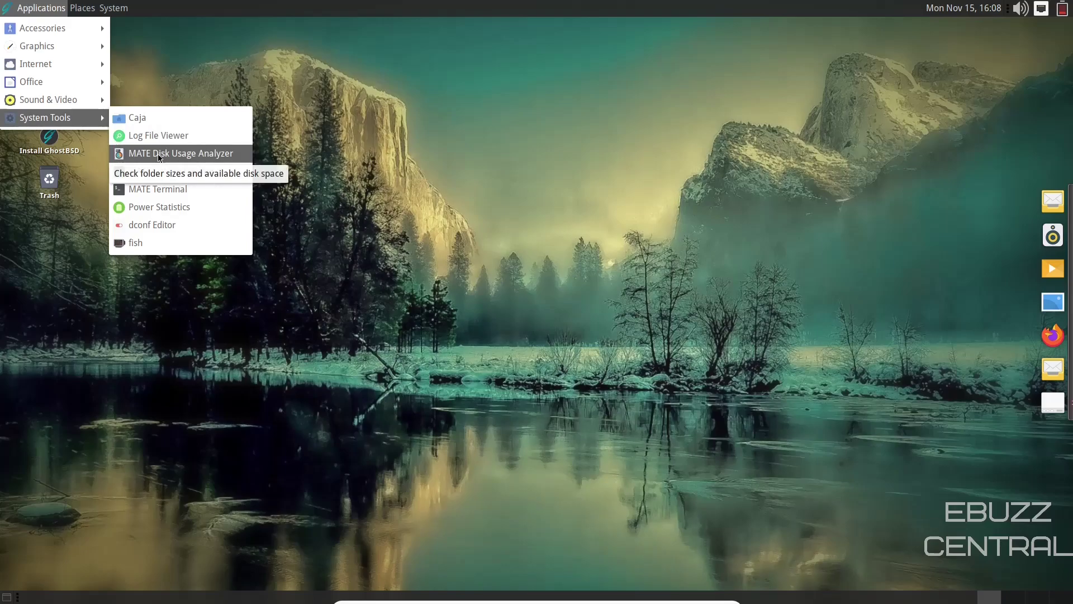
pyautogui.click(149, 176)
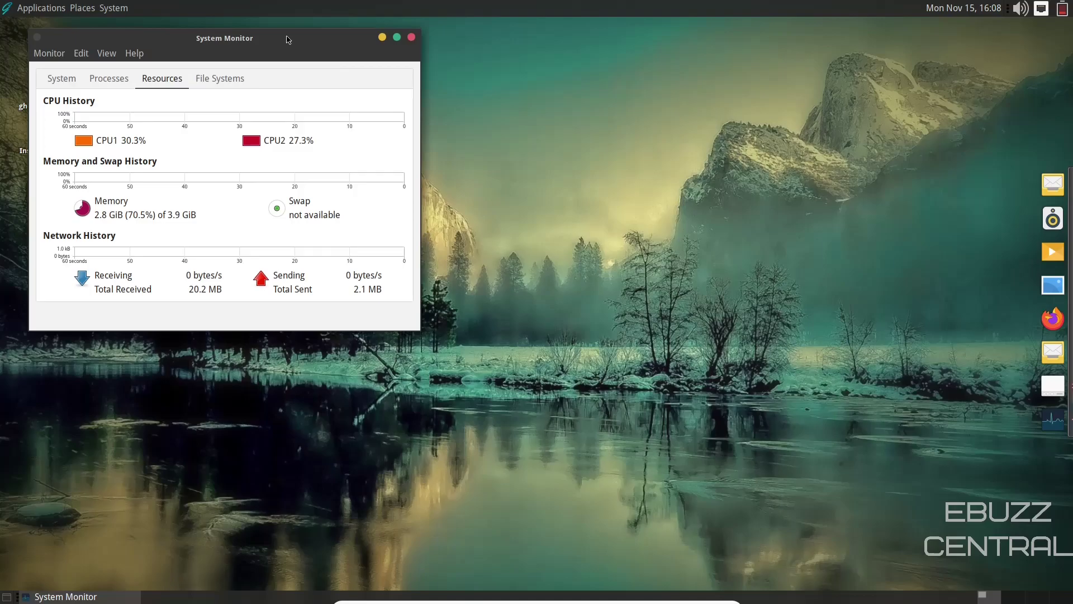
pyautogui.moveTo(298, 49); pyautogui.dragTo(561, 109)
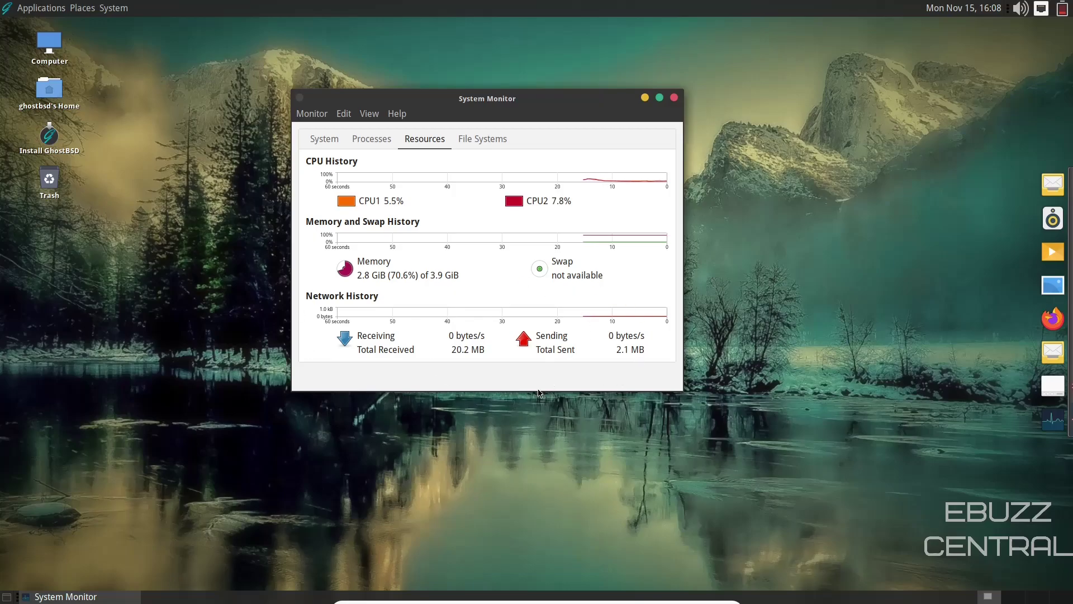
pyautogui.click(674, 98)
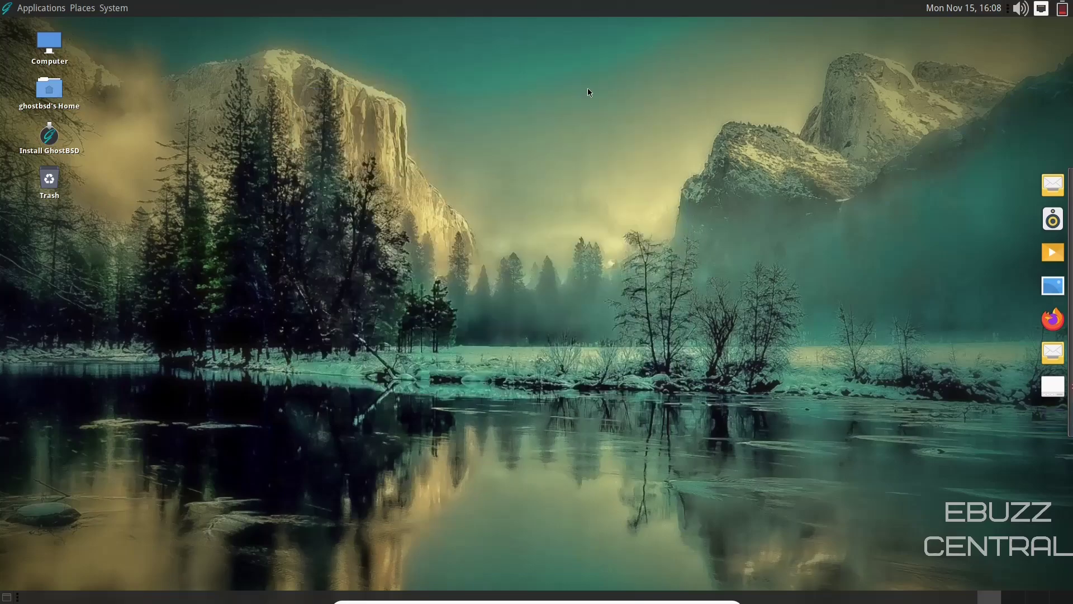
# - Browse Applications > System Tools, Places and System > Preferences, ending on System > Administration
pyautogui.click(10, 10)
pyautogui.moveTo(56, 121)
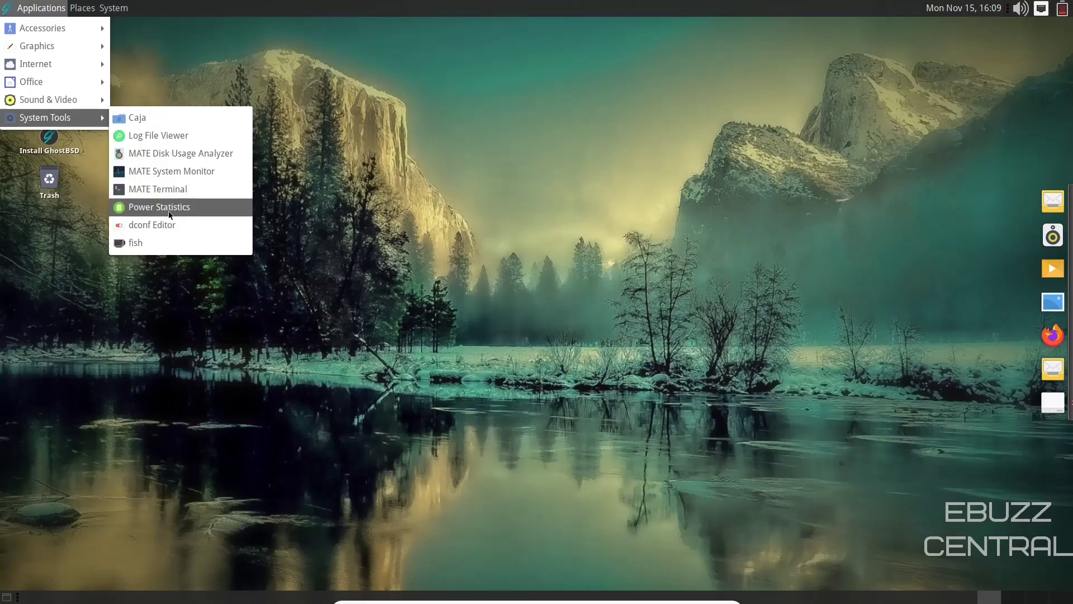
pyautogui.click(147, 242)
pyautogui.click(81, 9)
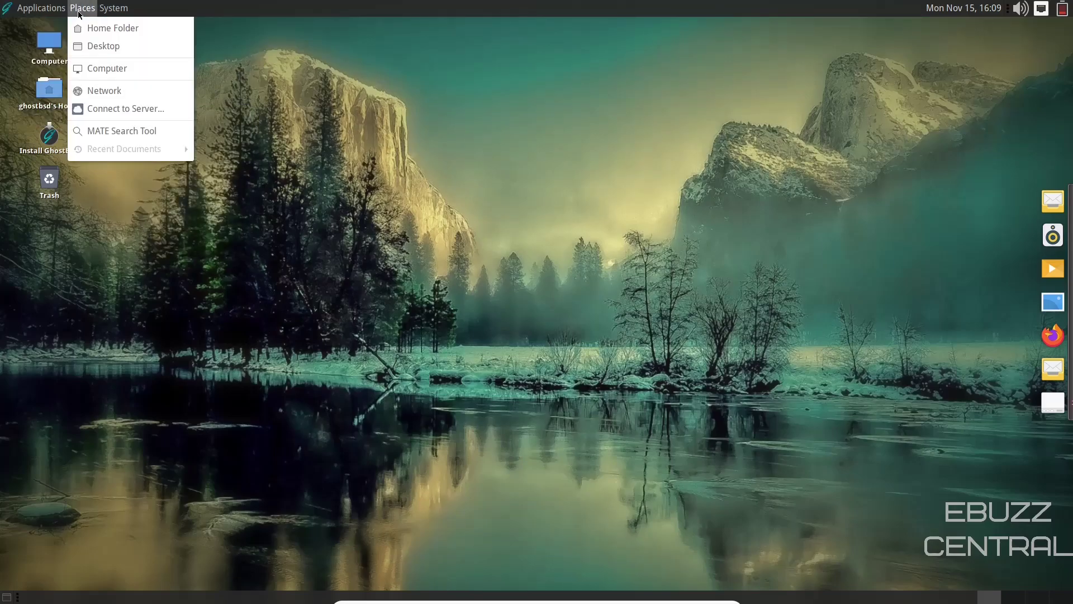
pyautogui.moveTo(126, 15)
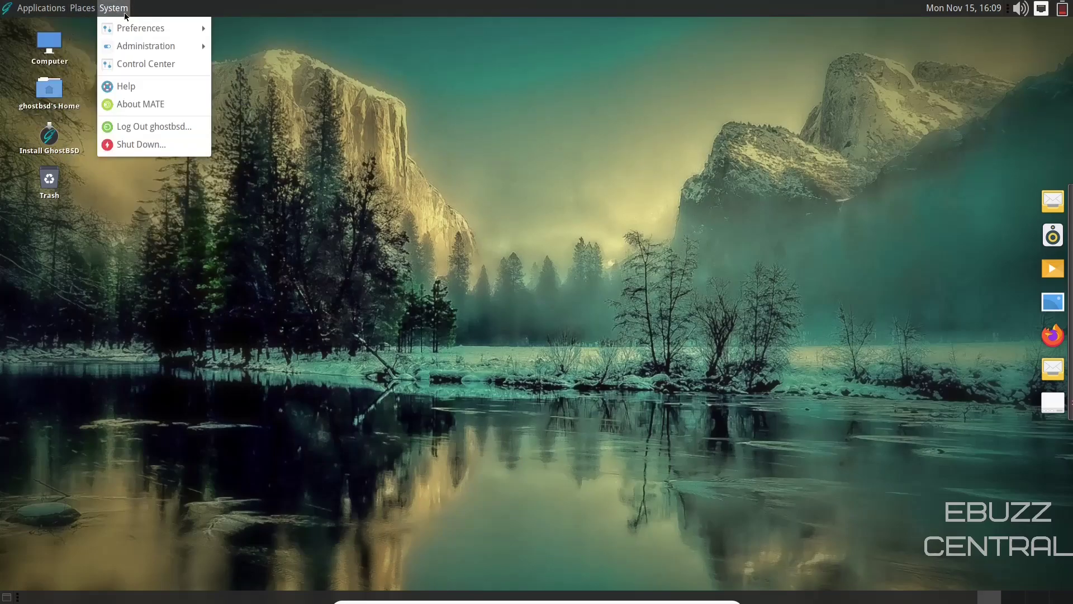
pyautogui.moveTo(261, 33)
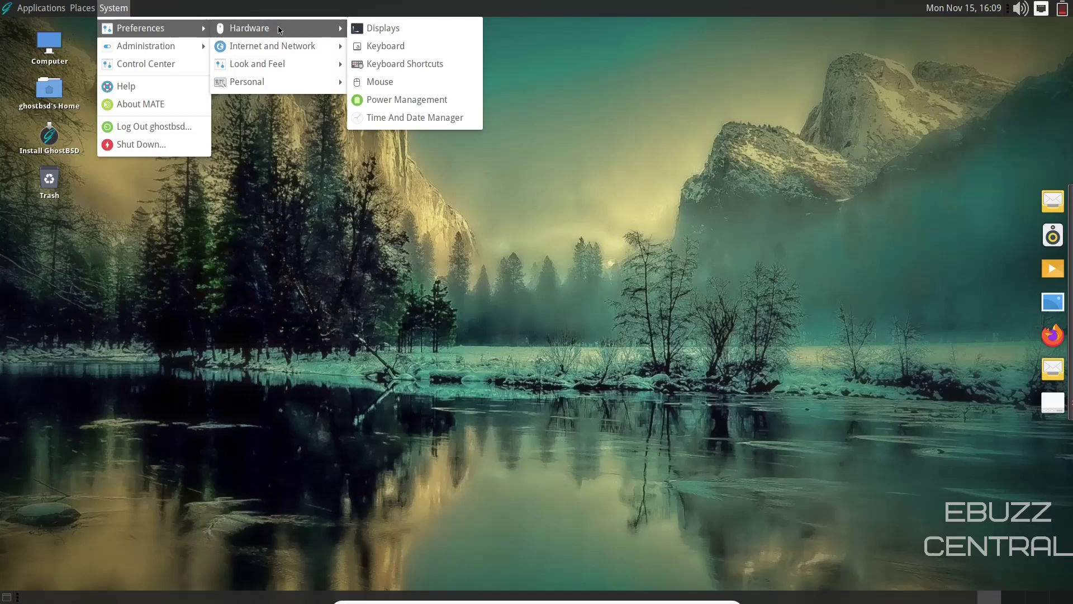
pyautogui.moveTo(284, 49)
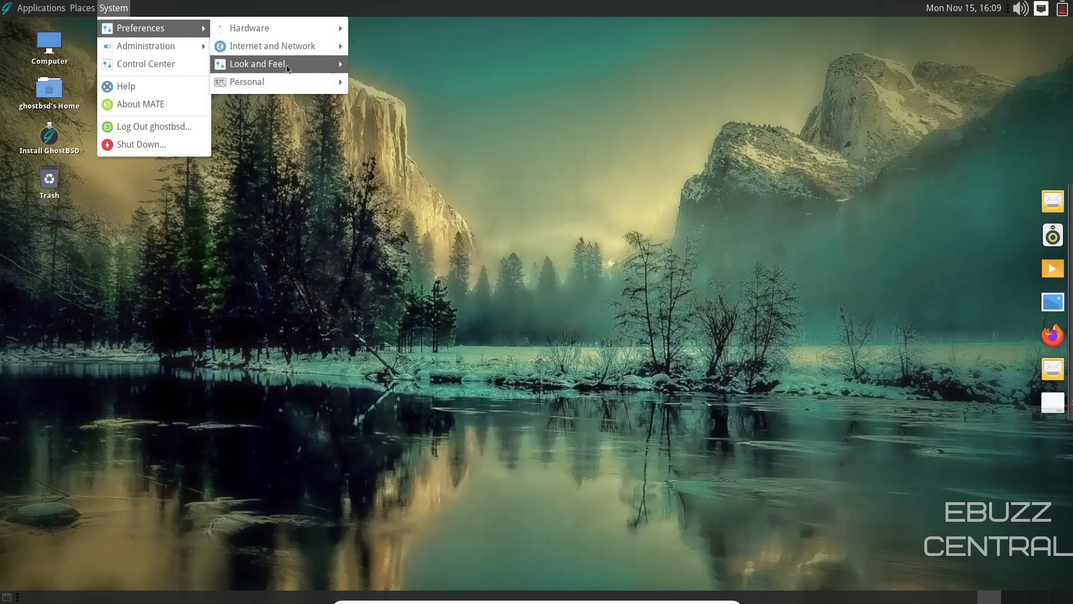
pyautogui.moveTo(288, 68)
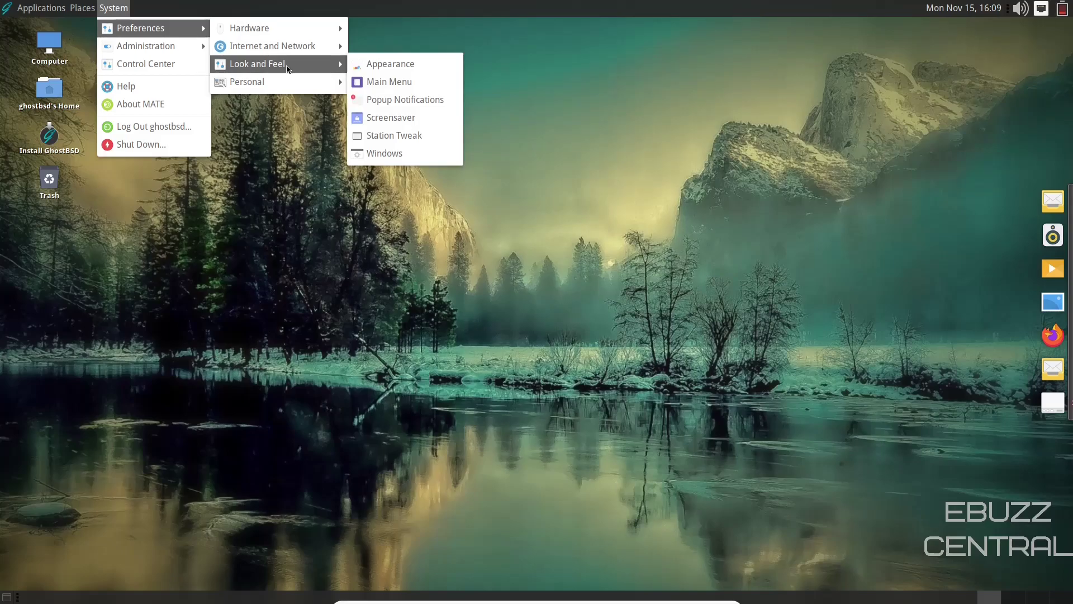
pyautogui.moveTo(152, 48)
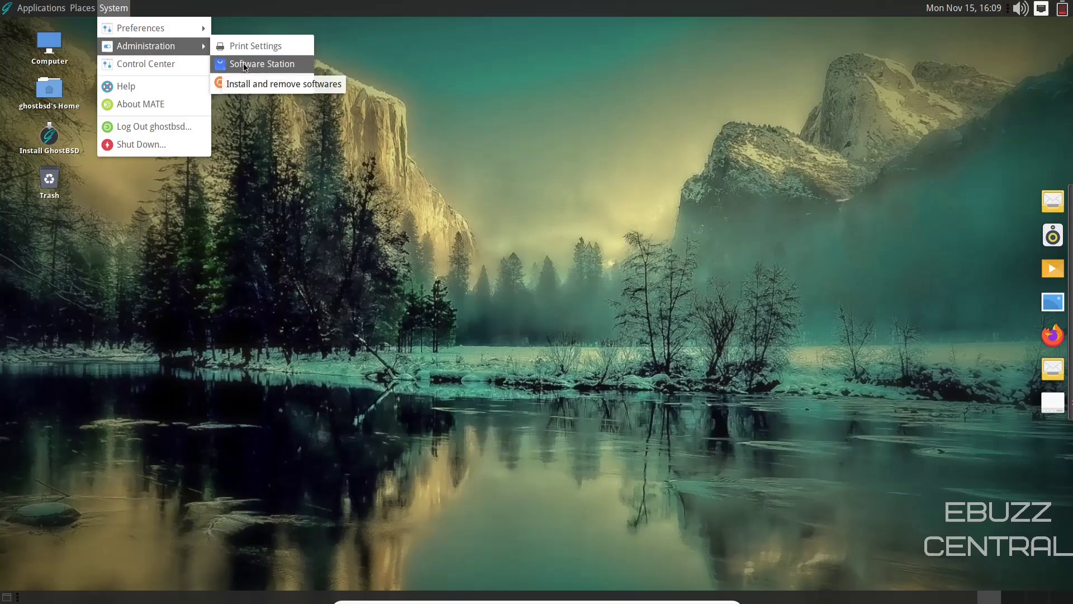
# - Launch Software Station as superuser, decline the upgrade, and browse the package list
pyautogui.click(244, 67)
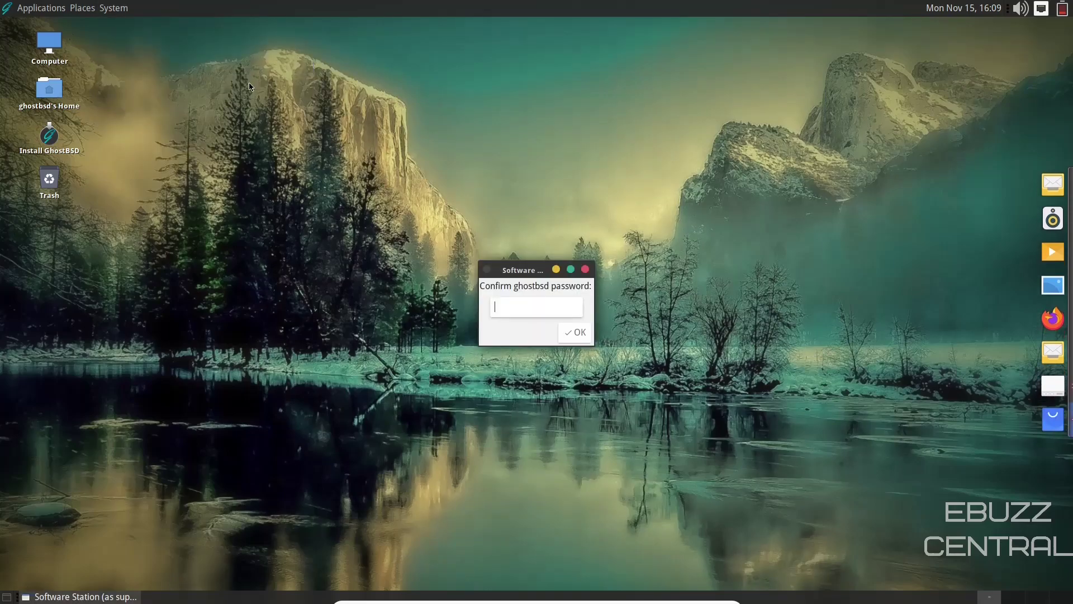
pyautogui.press('Return')
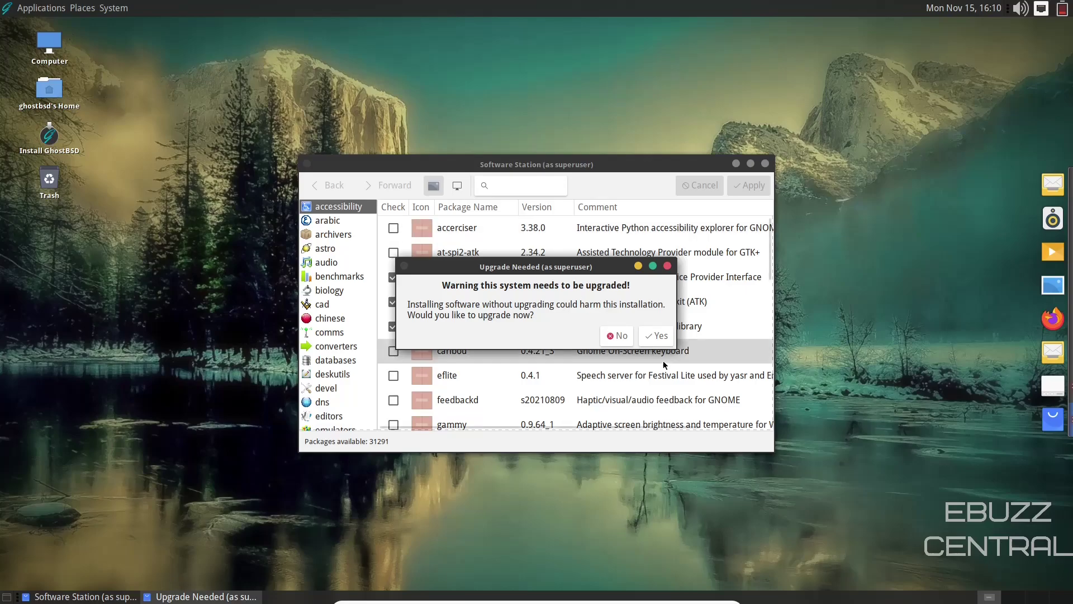
pyautogui.click(618, 335)
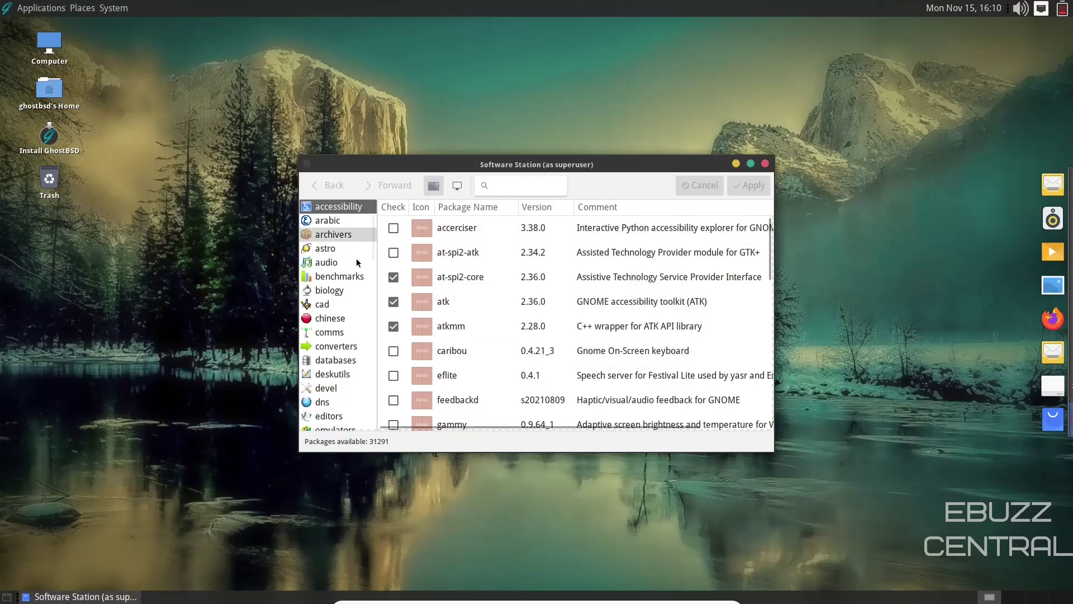
pyautogui.scroll(-3, 341, 288)
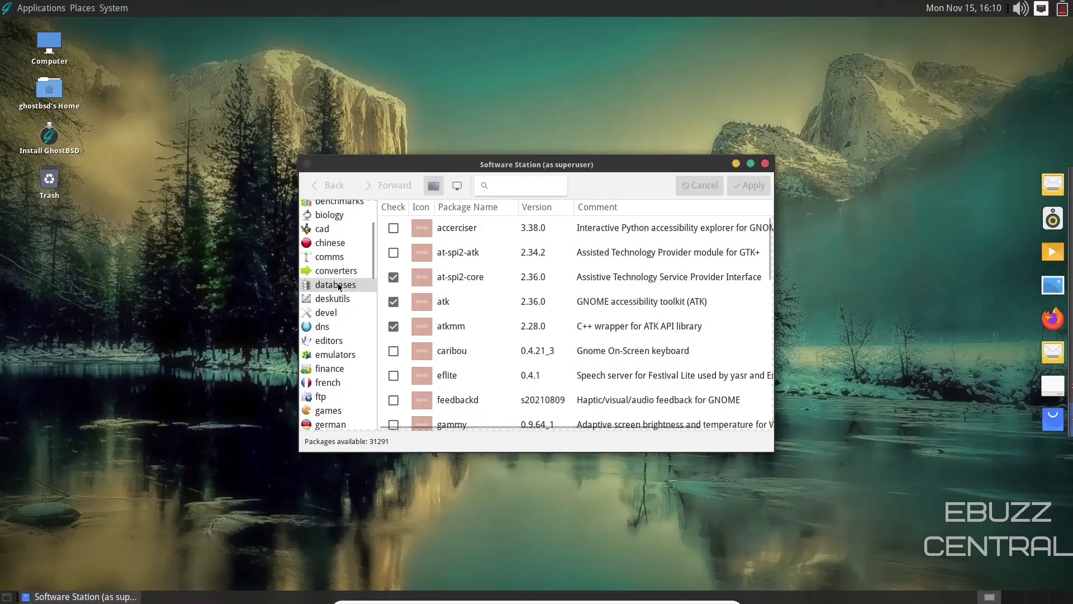
pyautogui.scroll(3, 338, 287)
pyautogui.scroll(-15, 339, 287)
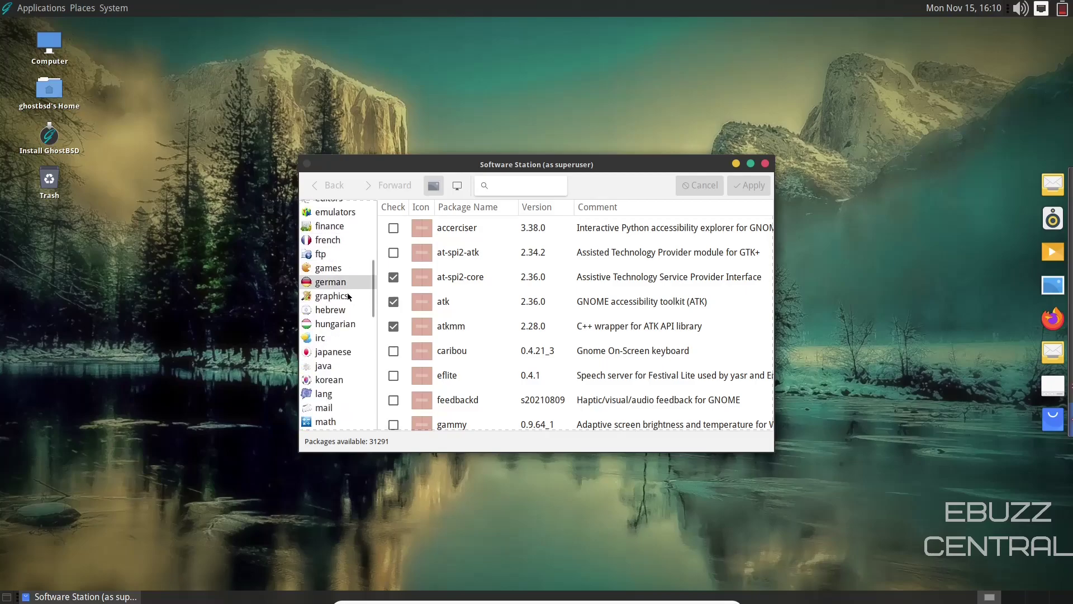
pyautogui.scroll(-2, 345, 302)
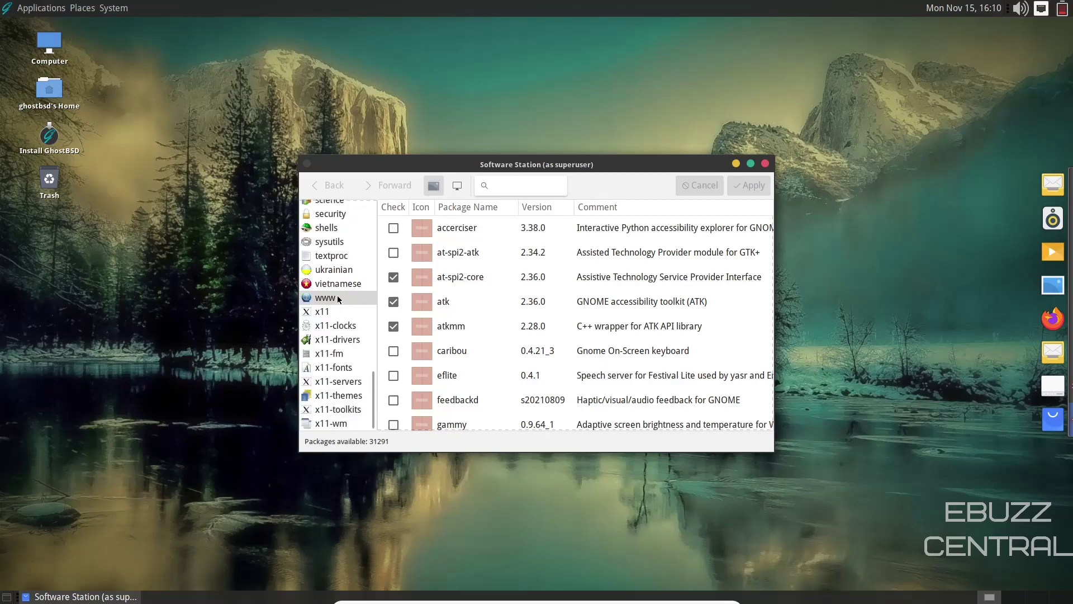
pyautogui.scroll(5, 339, 302)
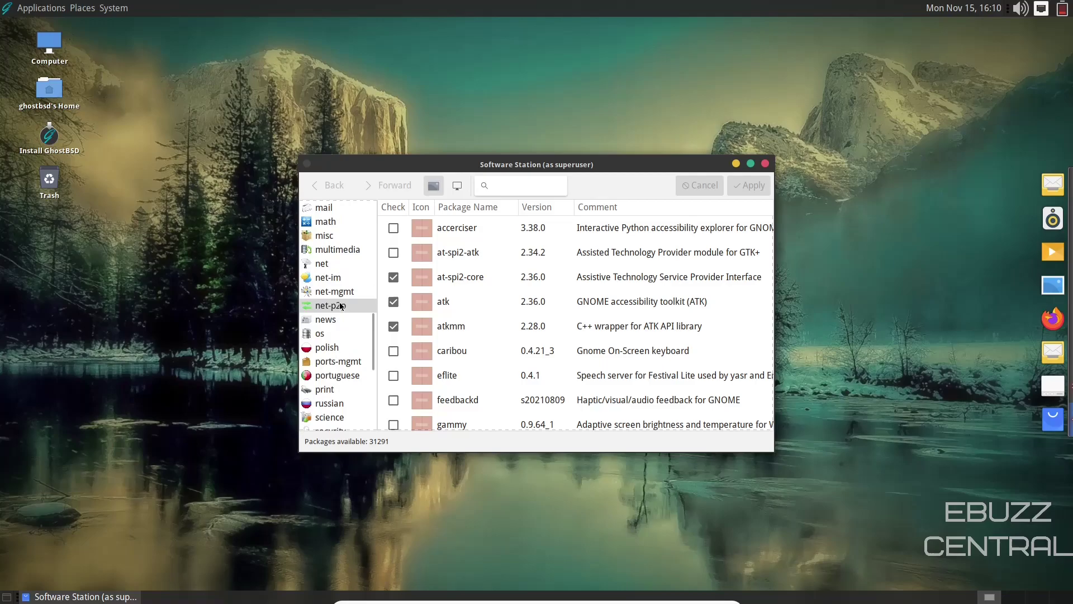
pyautogui.scroll(10, 338, 303)
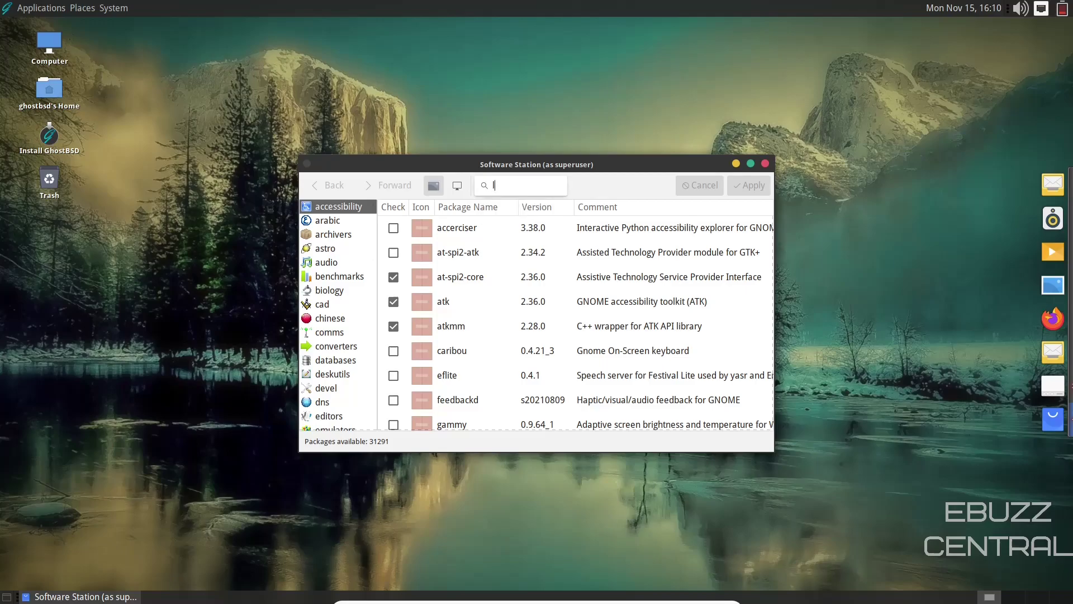
# - Search for 'libreoffice' and mark the kab-libreoffice language pack for installation
pyautogui.write('breoffice')
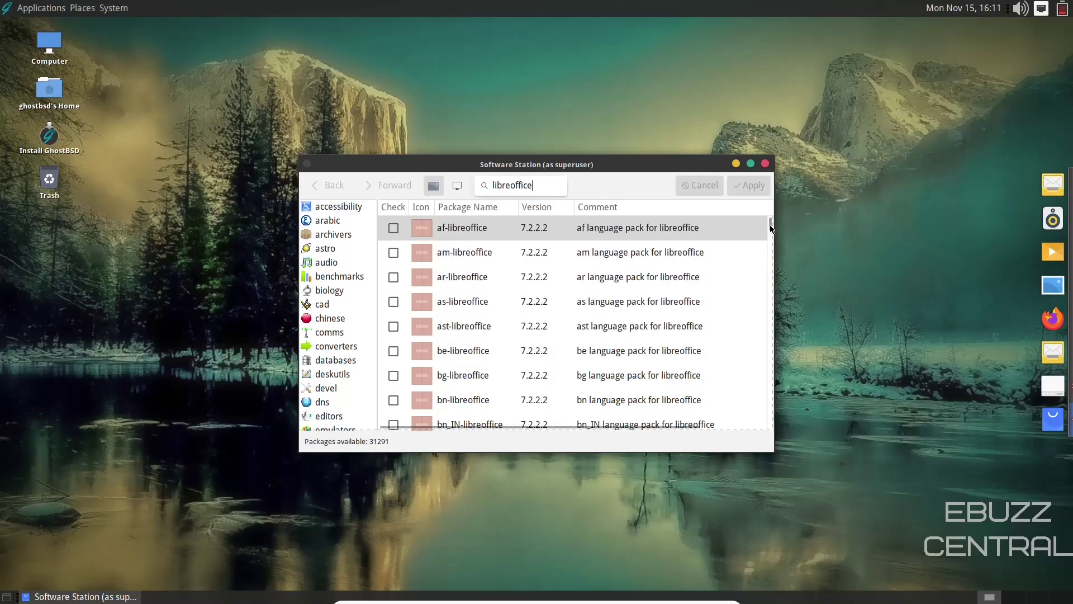
pyautogui.click(770, 305)
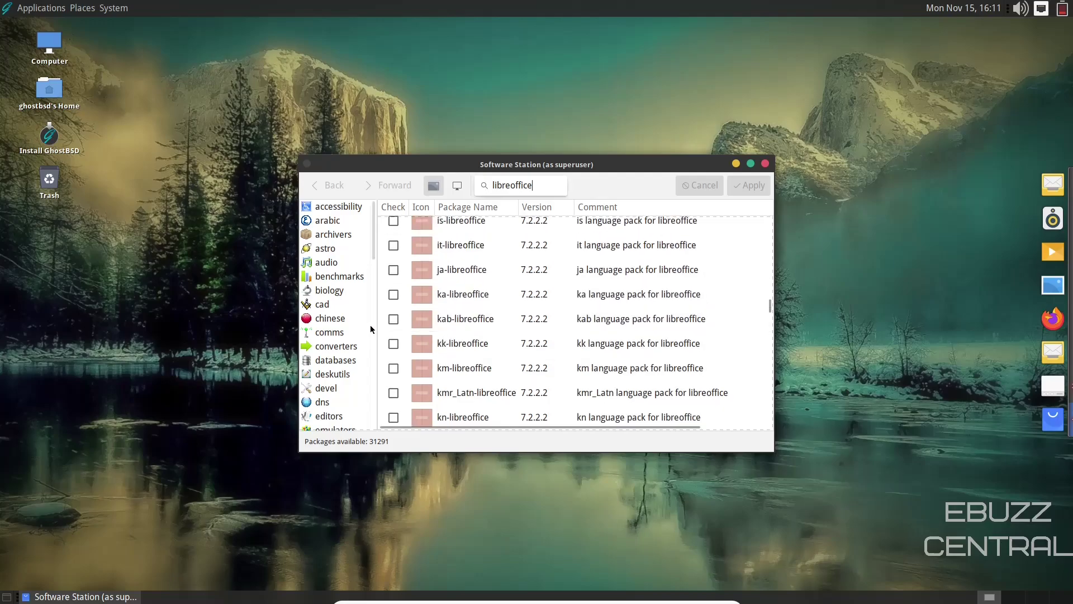
pyautogui.click(393, 319)
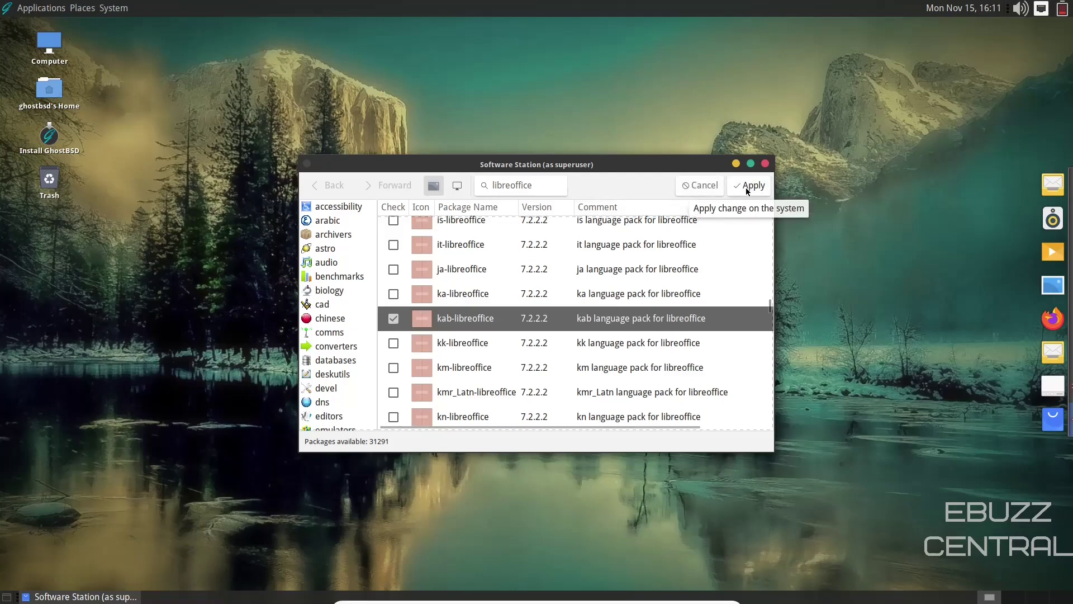
pyautogui.scroll(5, 679, 249)
pyautogui.scroll(-2, 679, 250)
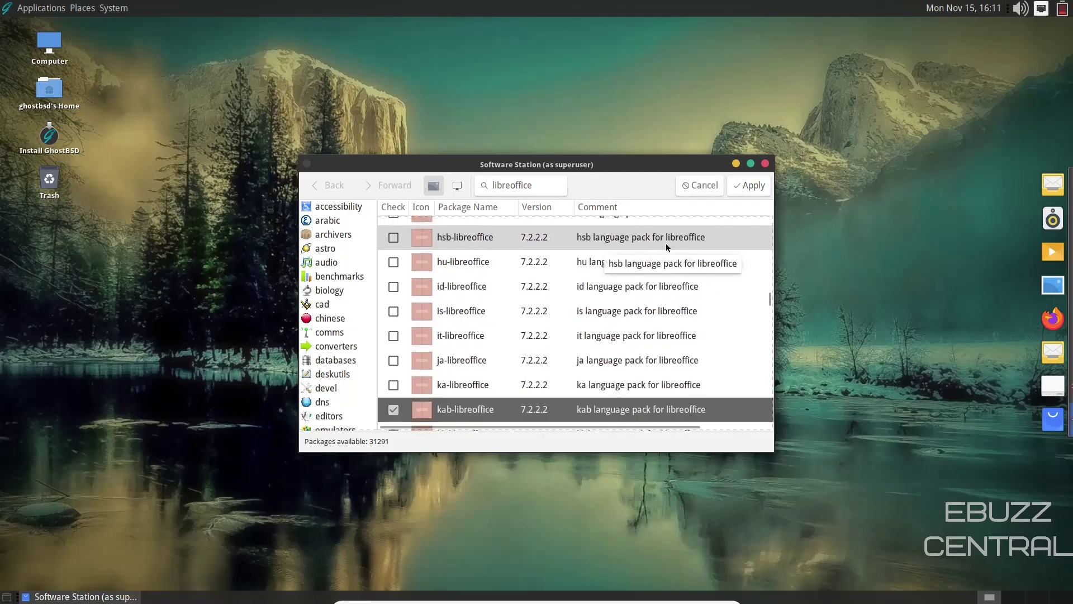
pyautogui.scroll(8, 670, 248)
pyautogui.scroll(6, 661, 245)
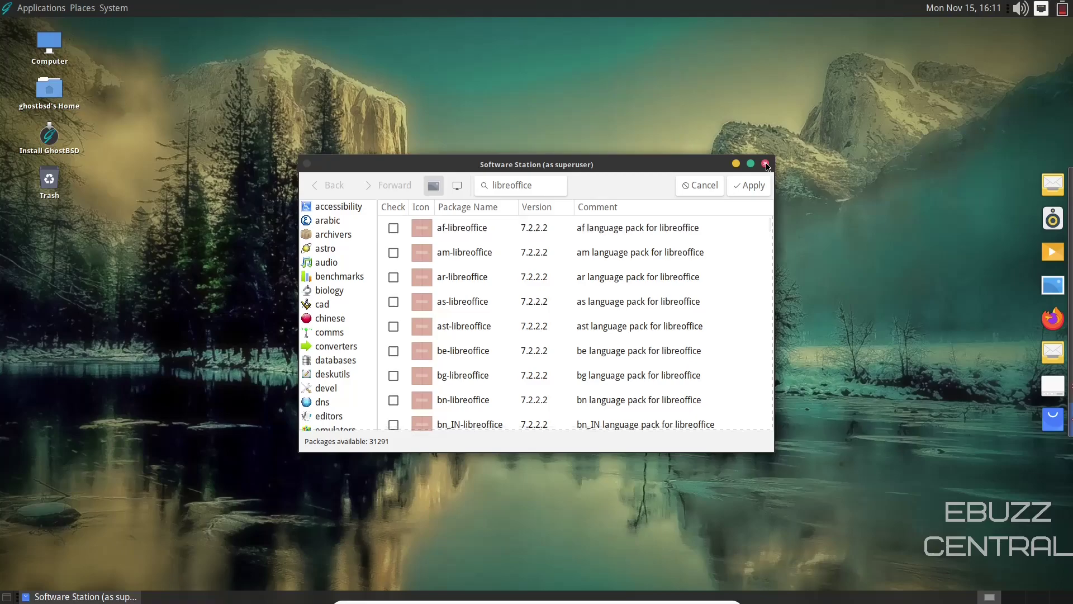
# - Close Software Station without applying and scroll through the Control Center opened via System
pyautogui.click(766, 164)
pyautogui.click(114, 8)
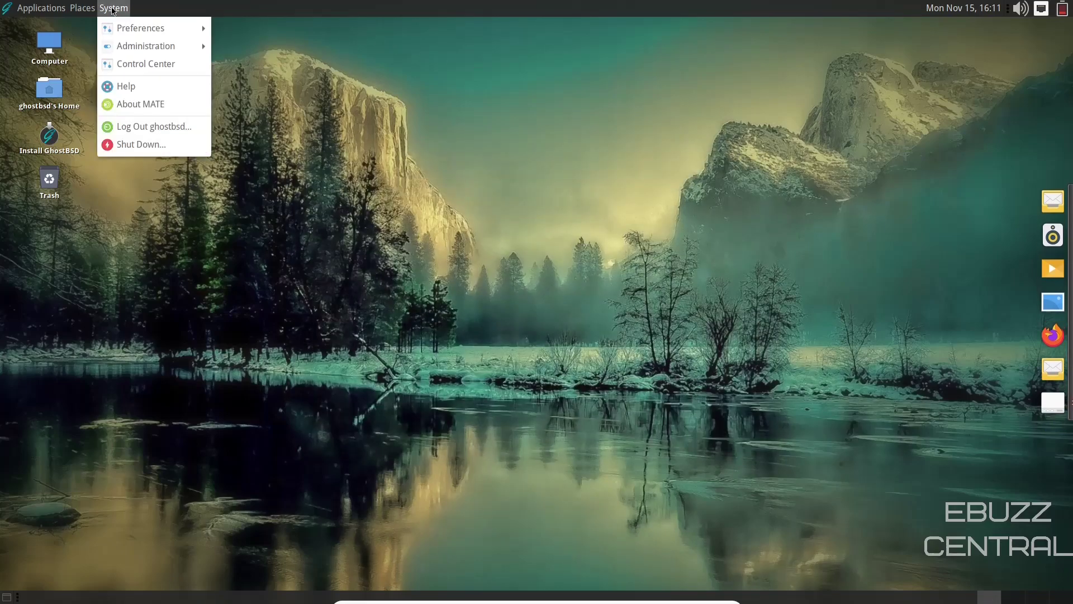
pyautogui.click(142, 64)
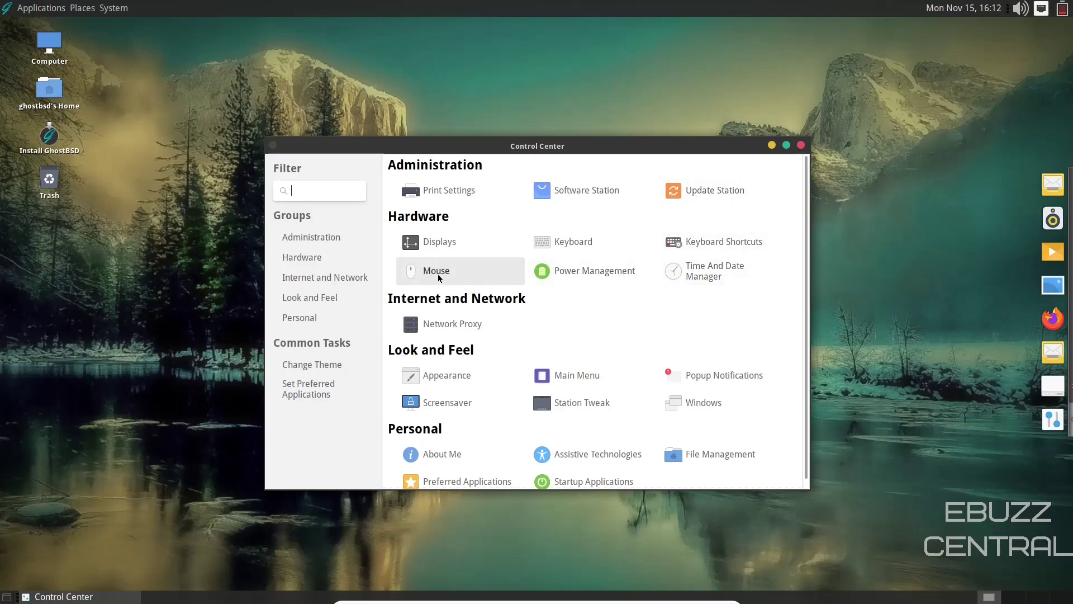
pyautogui.scroll(-1, 455, 326)
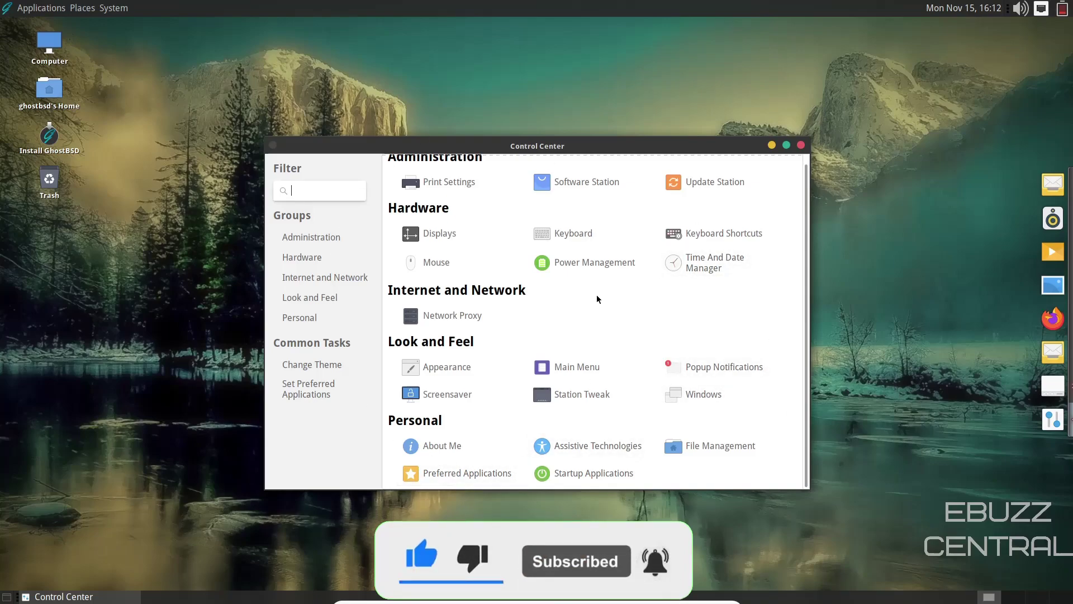
pyautogui.click(800, 147)
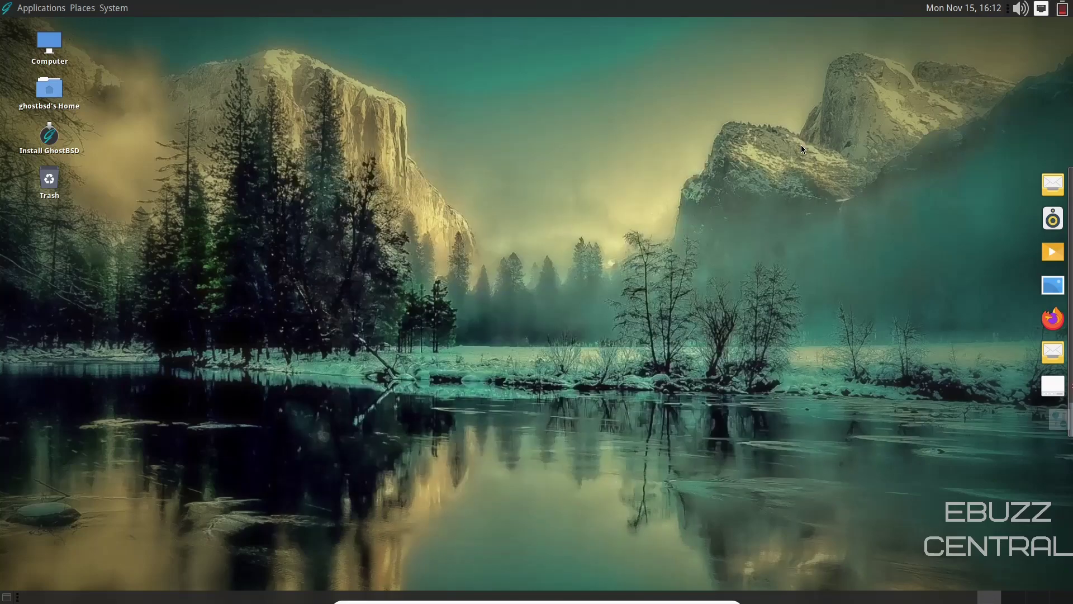
pyautogui.click(113, 8)
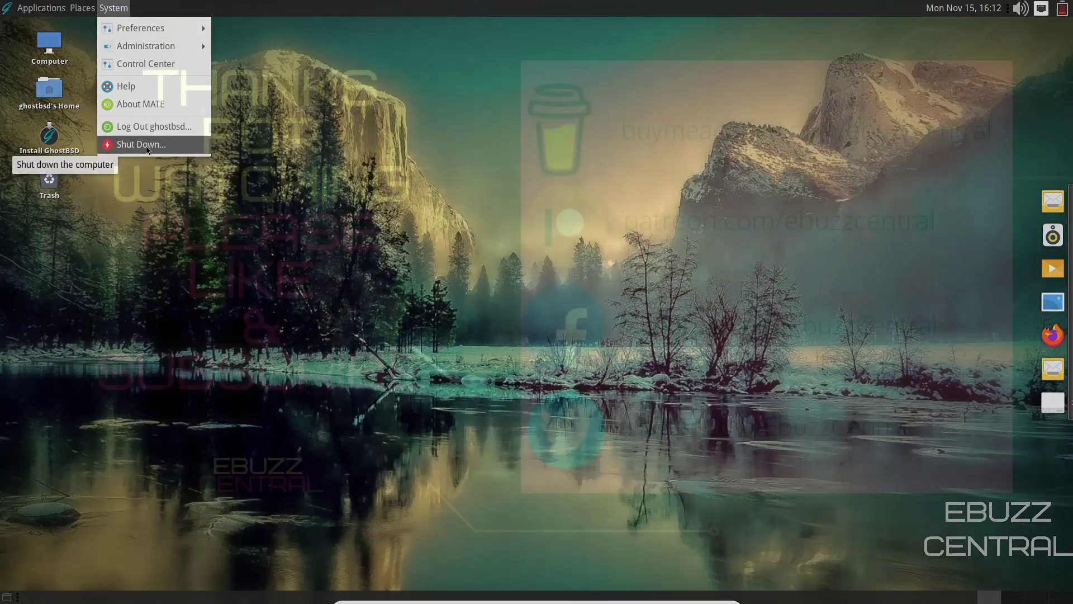
pyautogui.click(400, 222)
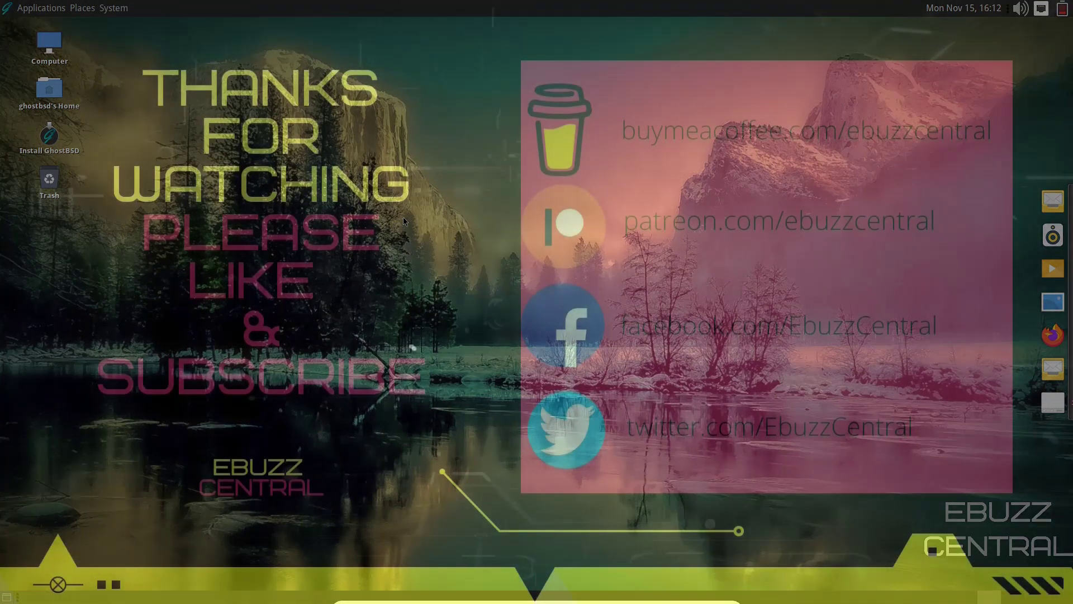